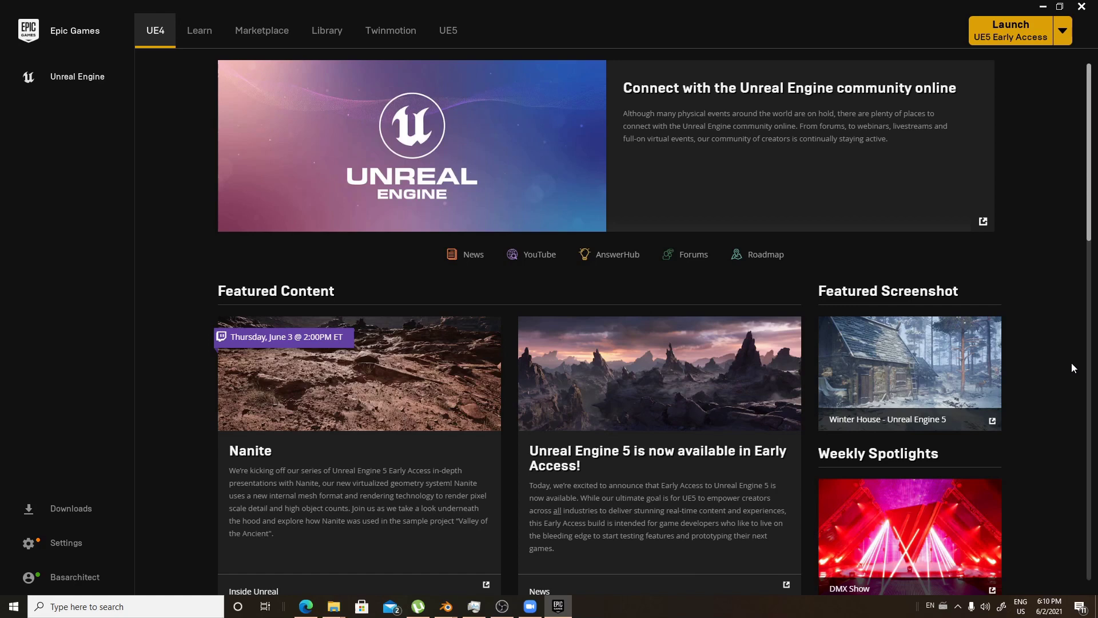
Launch Unreal Engine 5 and start a Blank Architecture, Engineering & Construction project with Raytracing enabled
{"action": "left_click", "coordinate": [1009, 37]}
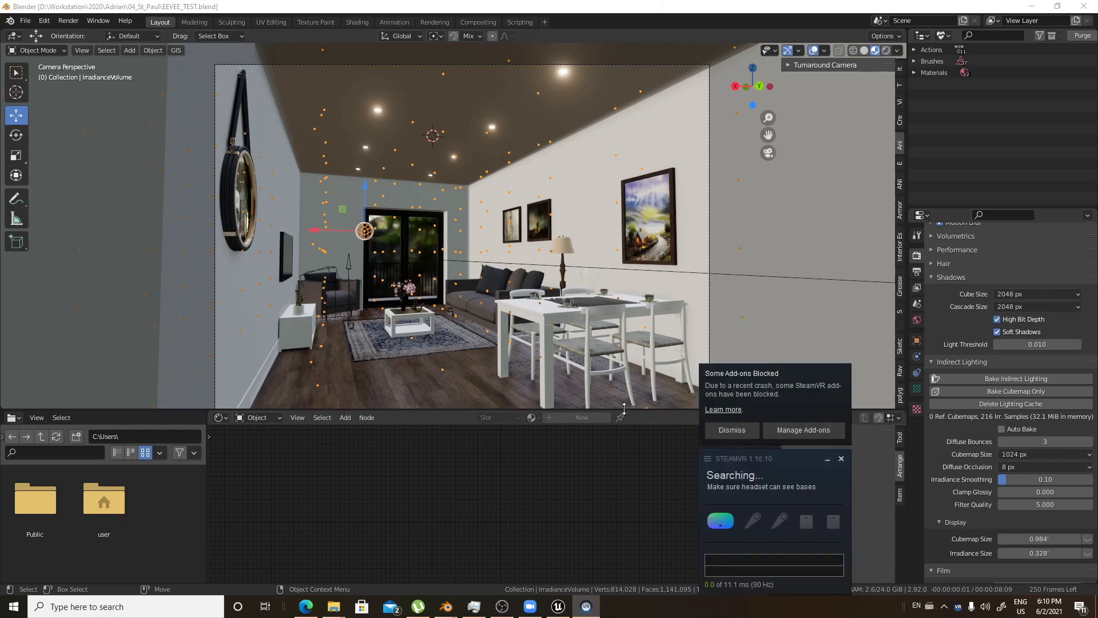
{"action": "left_click", "coordinate": [740, 432]}
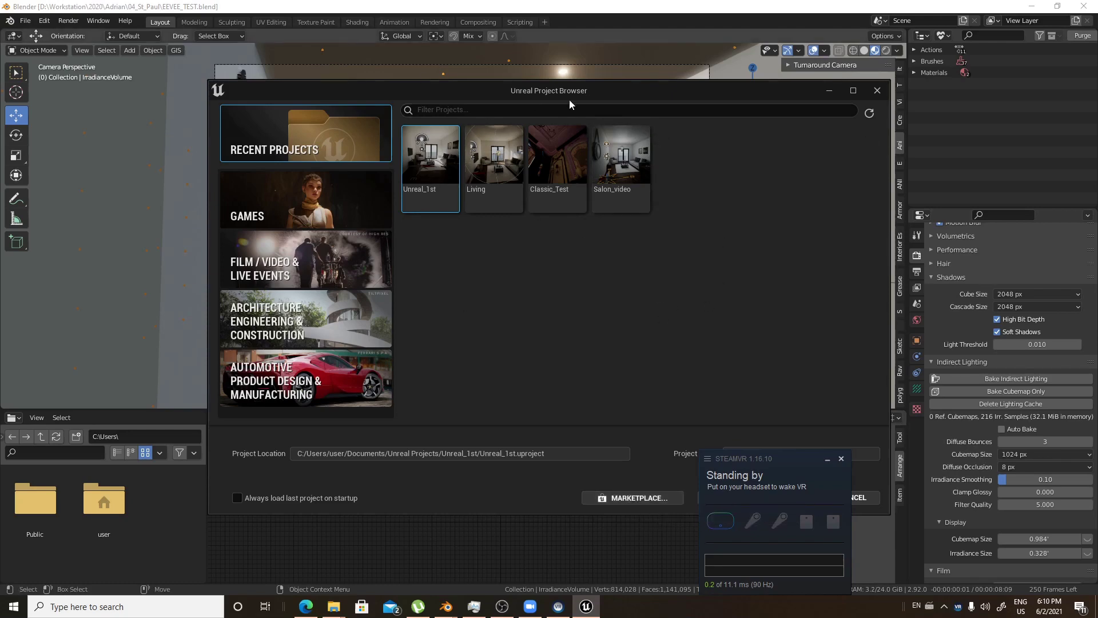
{"action": "left_click", "coordinate": [337, 320]}
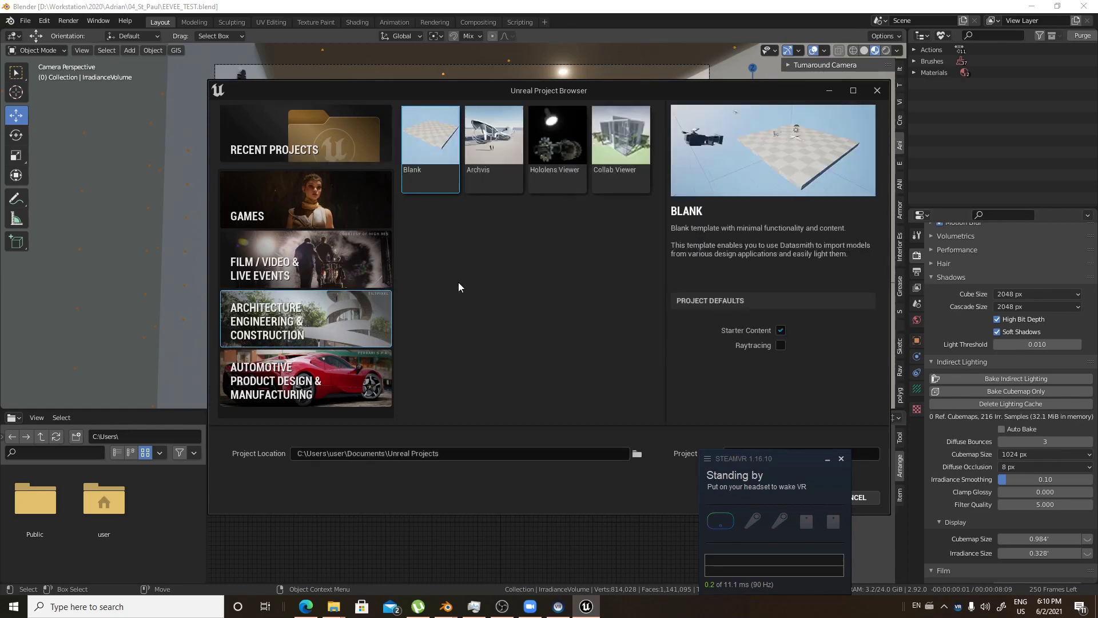
{"action": "left_click", "coordinate": [822, 457]}
{"action": "left_click", "coordinate": [781, 345]}
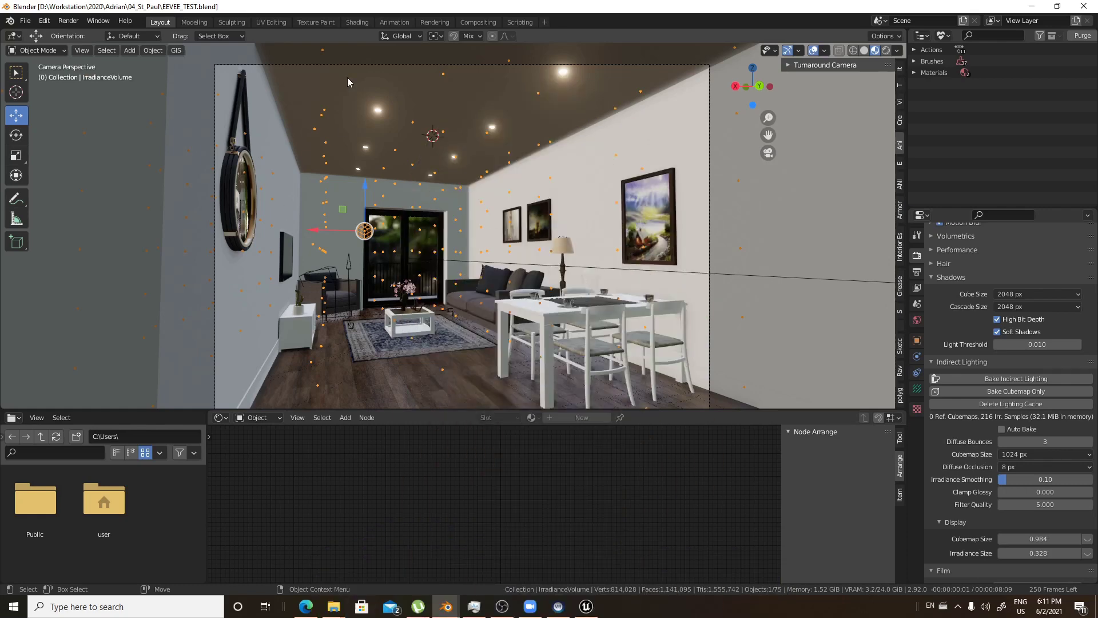
Select floor Plane.004 and inspect its wood_planks03 nodes, including the Brick Texture node
{"action": "left_click", "coordinate": [440, 360]}
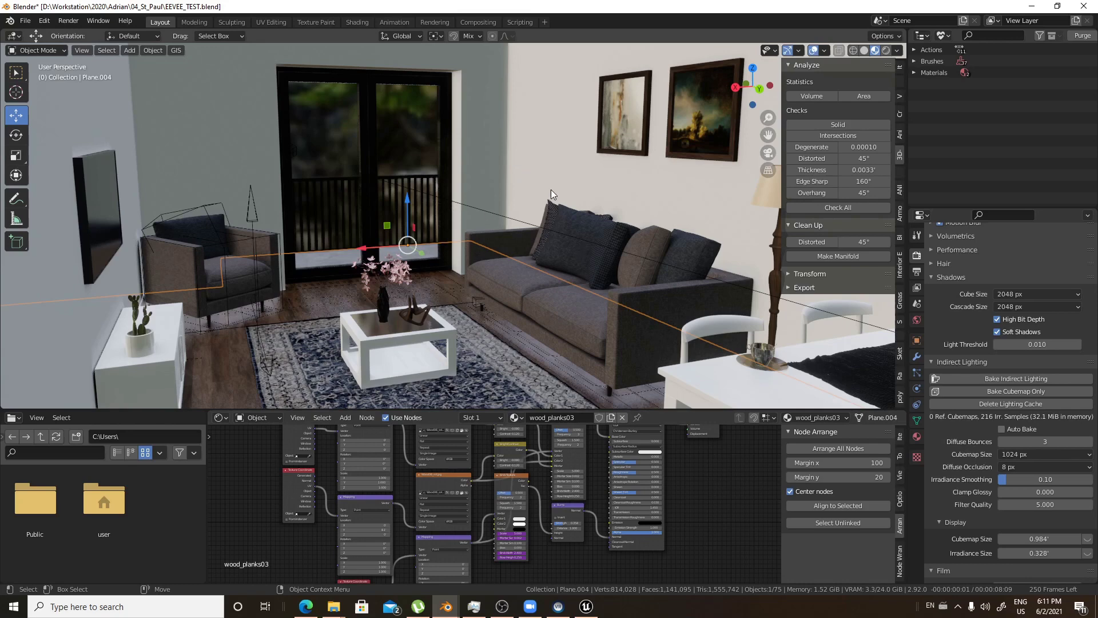
{"action": "scroll", "coordinate": [629, 491], "scroll_direction": "up", "scroll_amount": 2}
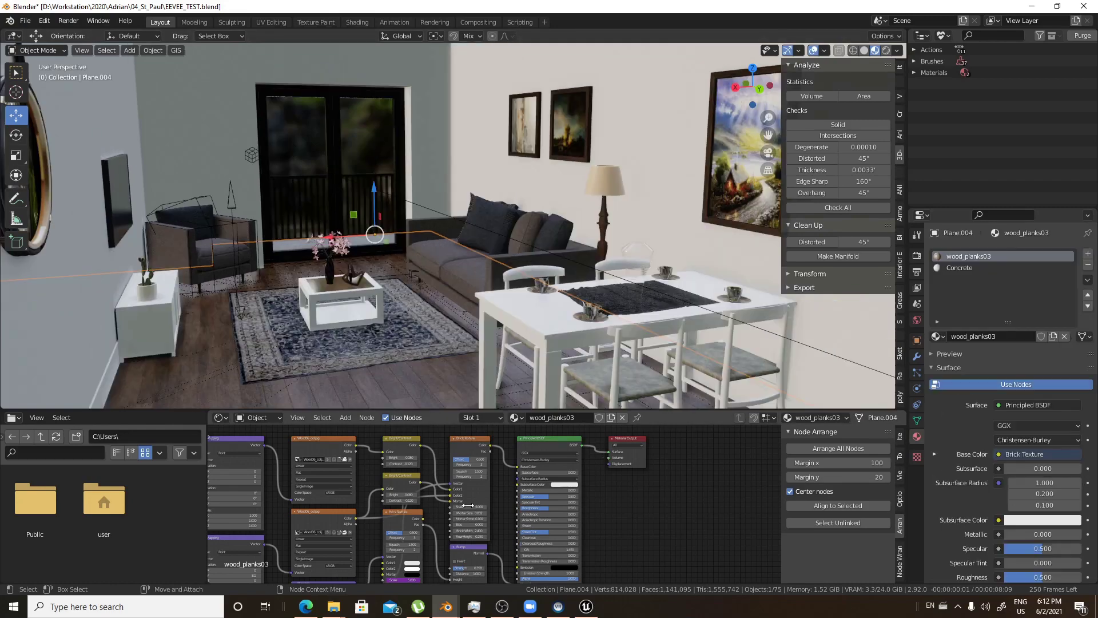
{"action": "scroll", "coordinate": [509, 514], "scroll_direction": "up", "scroll_amount": 4}
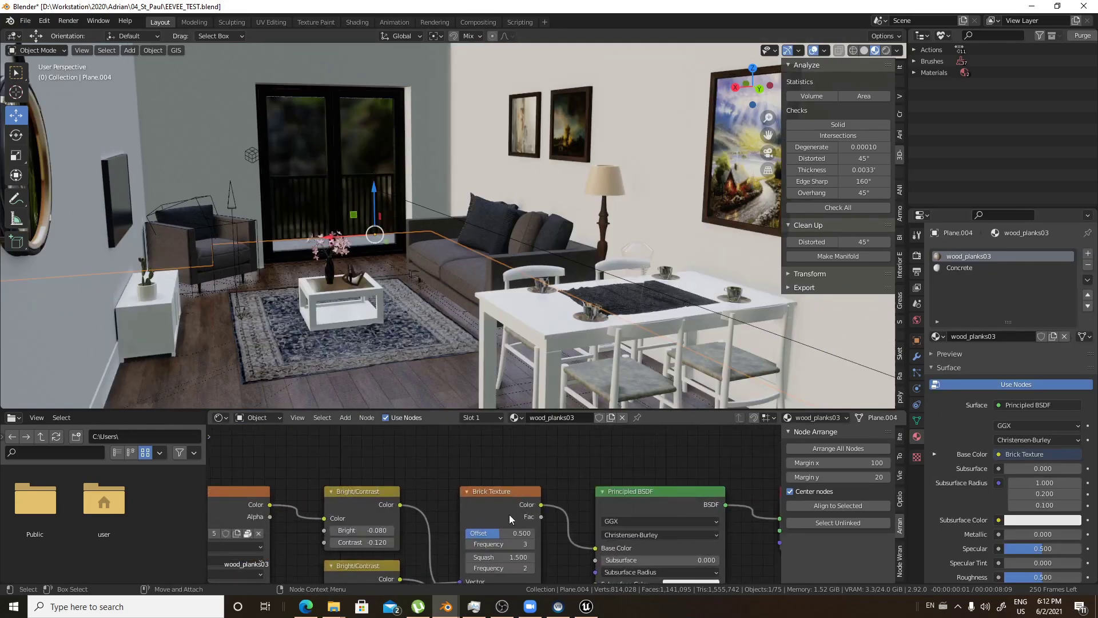
{"action": "left_click", "coordinate": [506, 509]}
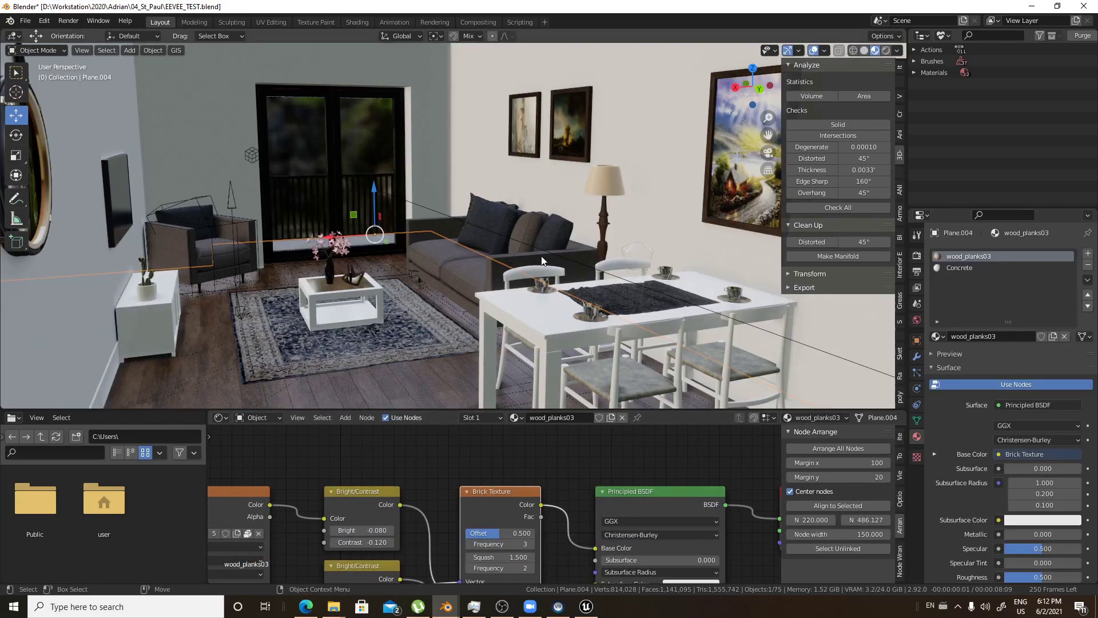
{"action": "middle_click_drag", "start_coordinate": [387, 379], "coordinate": [501, 305]}
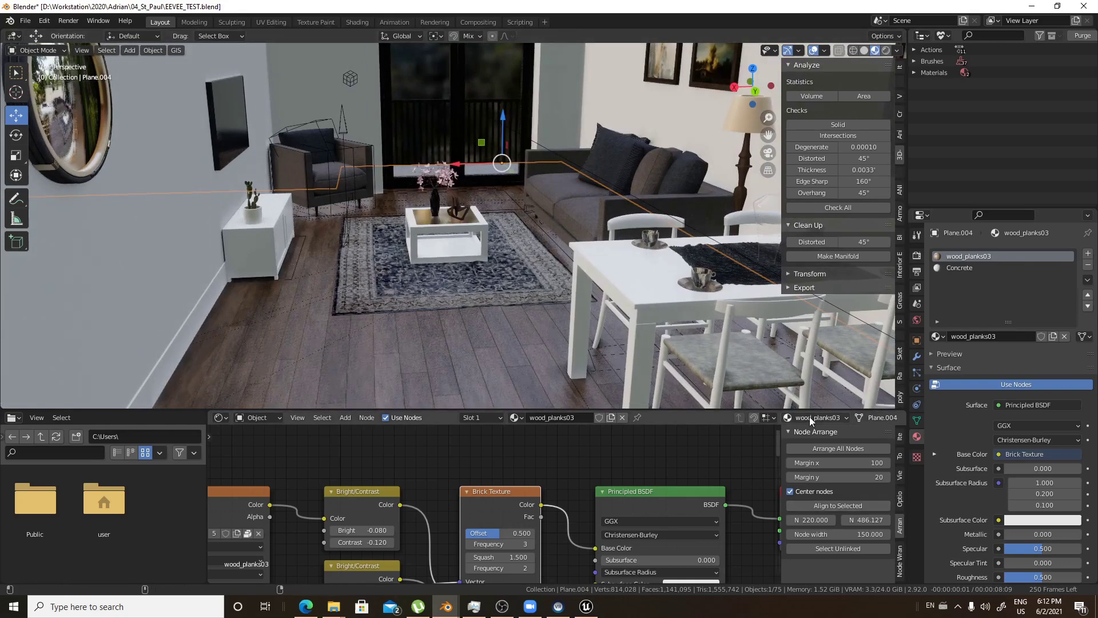
{"action": "scroll", "coordinate": [616, 468], "scroll_direction": "down", "scroll_amount": 2}
{"action": "scroll", "coordinate": [616, 467], "scroll_direction": "down", "scroll_amount": 2}
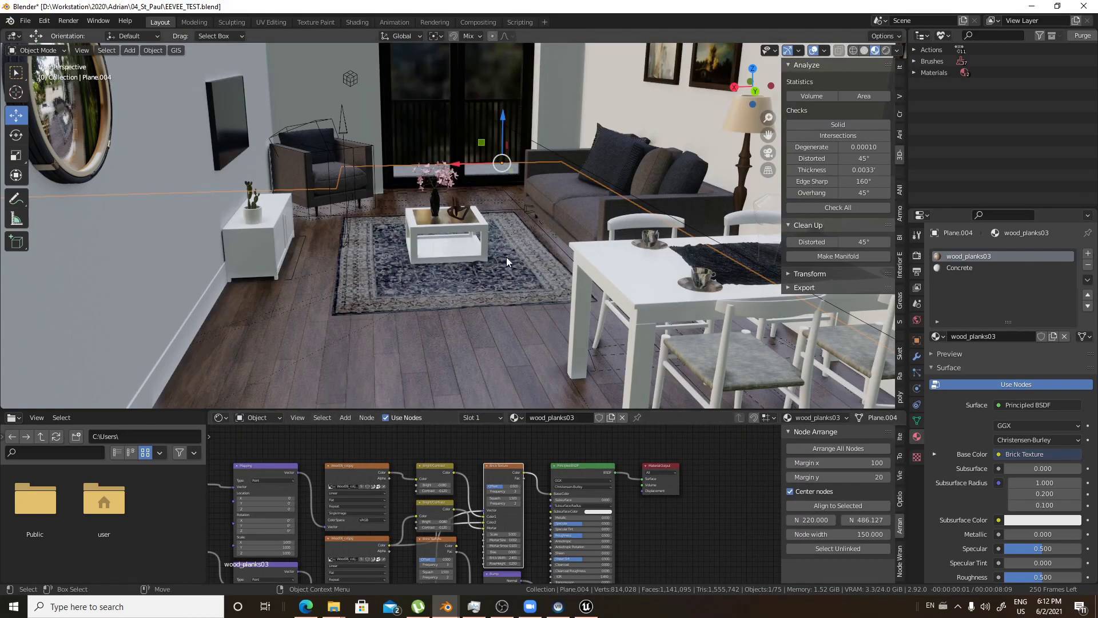
Select and frame the sofa, then switch to editing its Material #26
{"action": "left_click", "coordinate": [618, 189]}
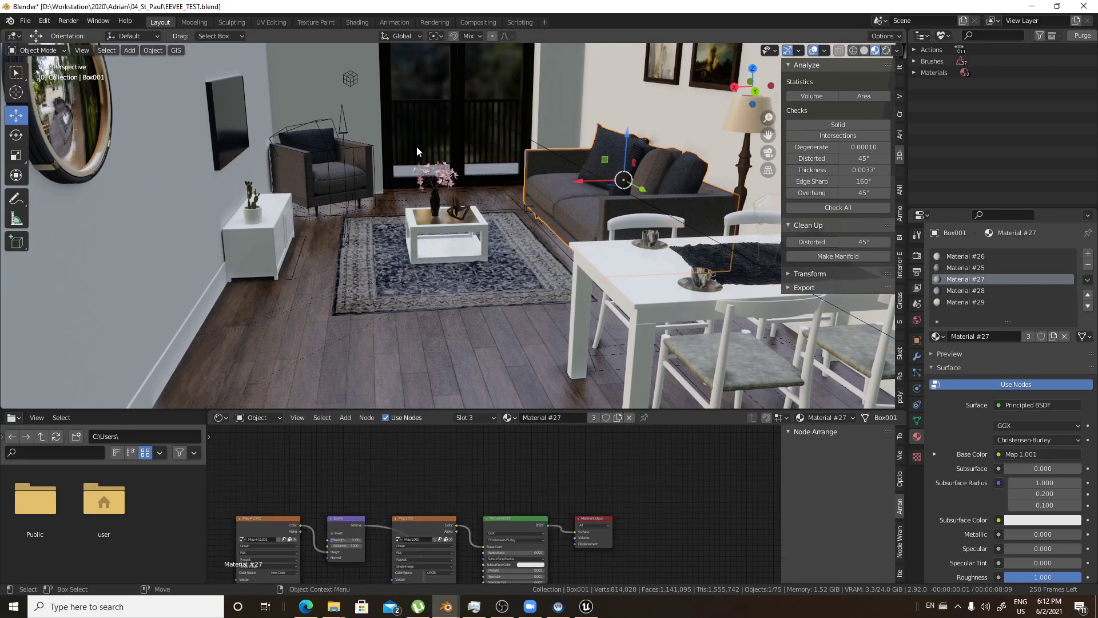
{"action": "key", "text": "Home"}
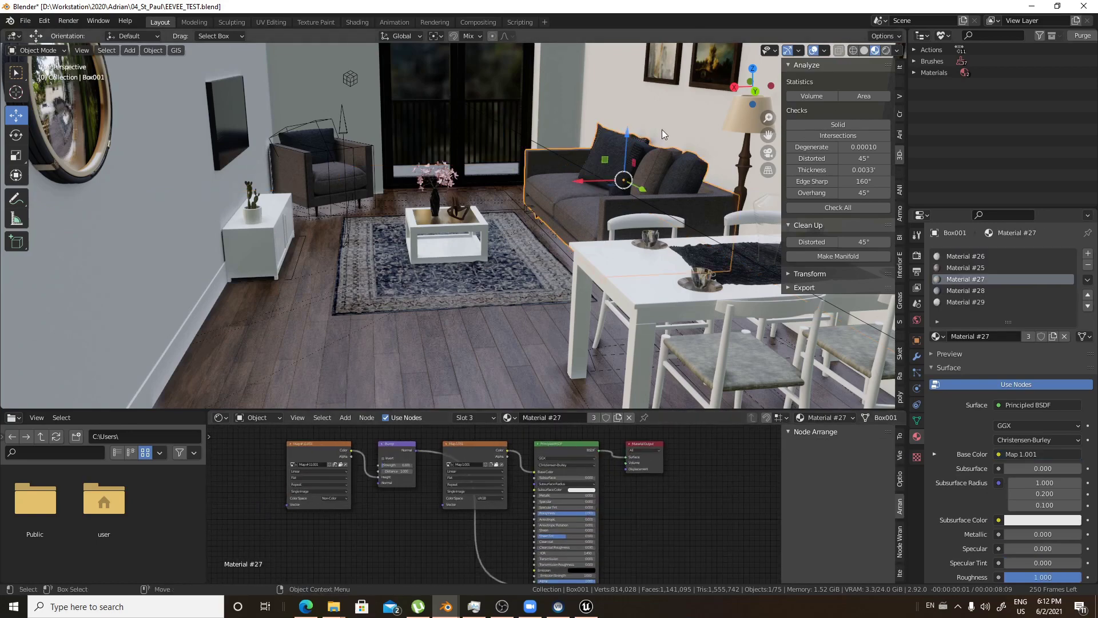
{"action": "key", "text": "KP_Decimal"}
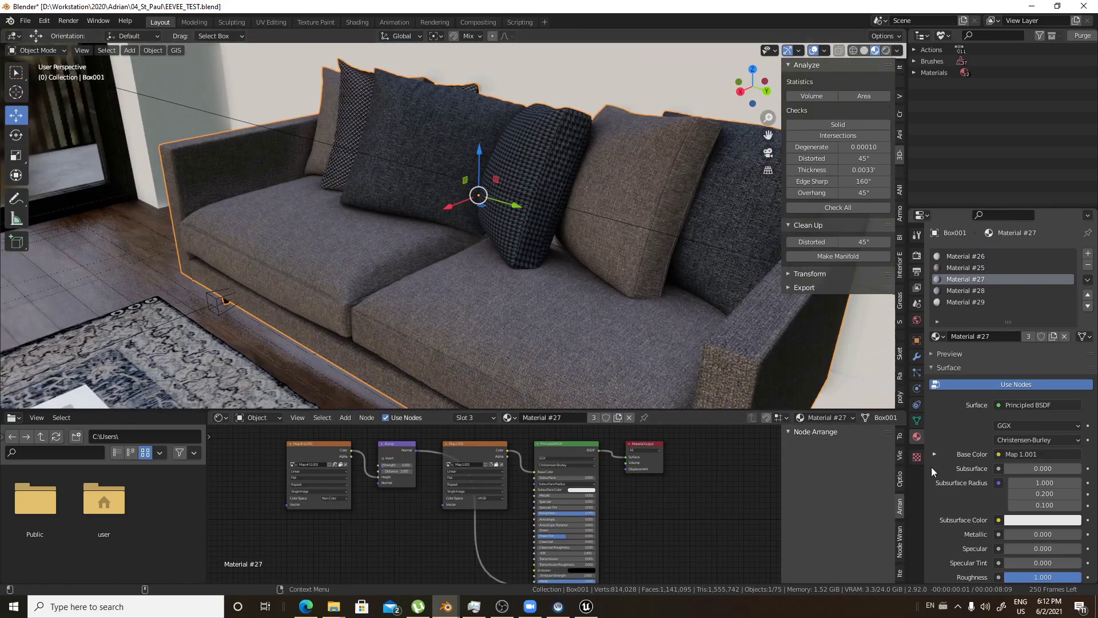
{"action": "left_click", "coordinate": [965, 256]}
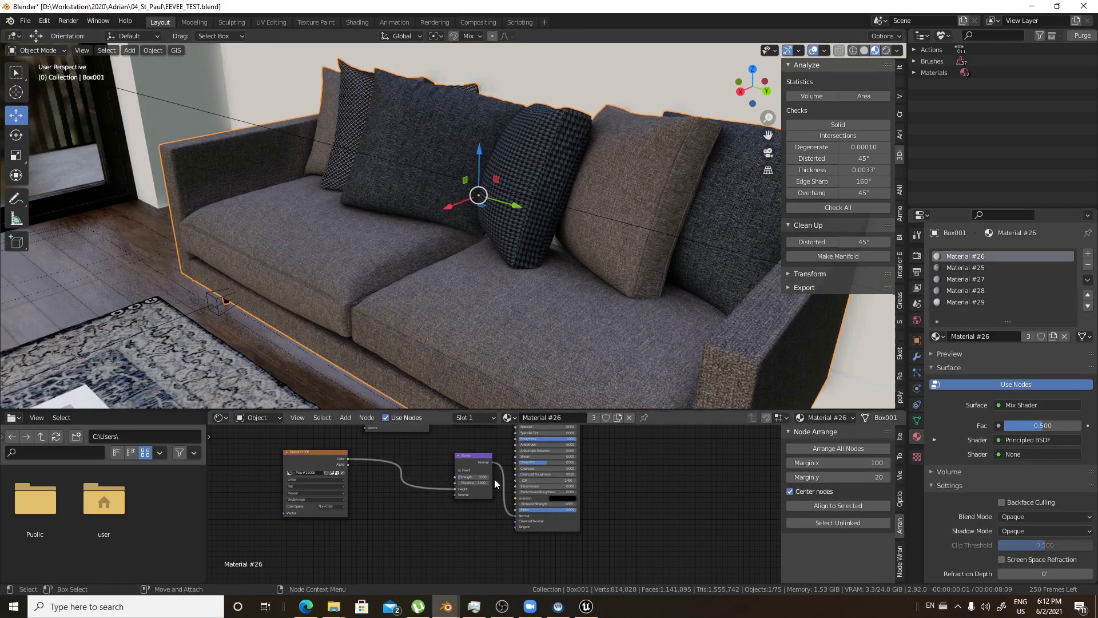
{"action": "scroll", "coordinate": [505, 521], "scroll_direction": "up", "scroll_amount": 2}
Delete the Hue Saturation Value and Mix Shader nodes from Material #26
{"action": "left_click_drag", "start_coordinate": [498, 468], "coordinate": [487, 466]}
{"action": "key", "text": "ctrl+x"}
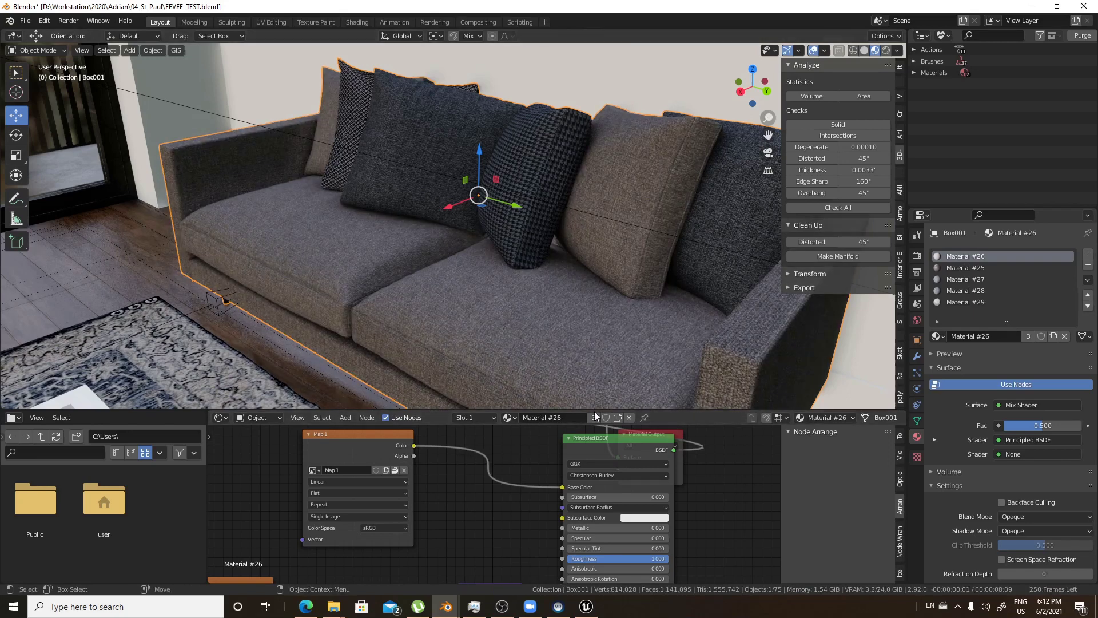
{"action": "scroll", "coordinate": [530, 485], "scroll_direction": "down", "scroll_amount": 3}
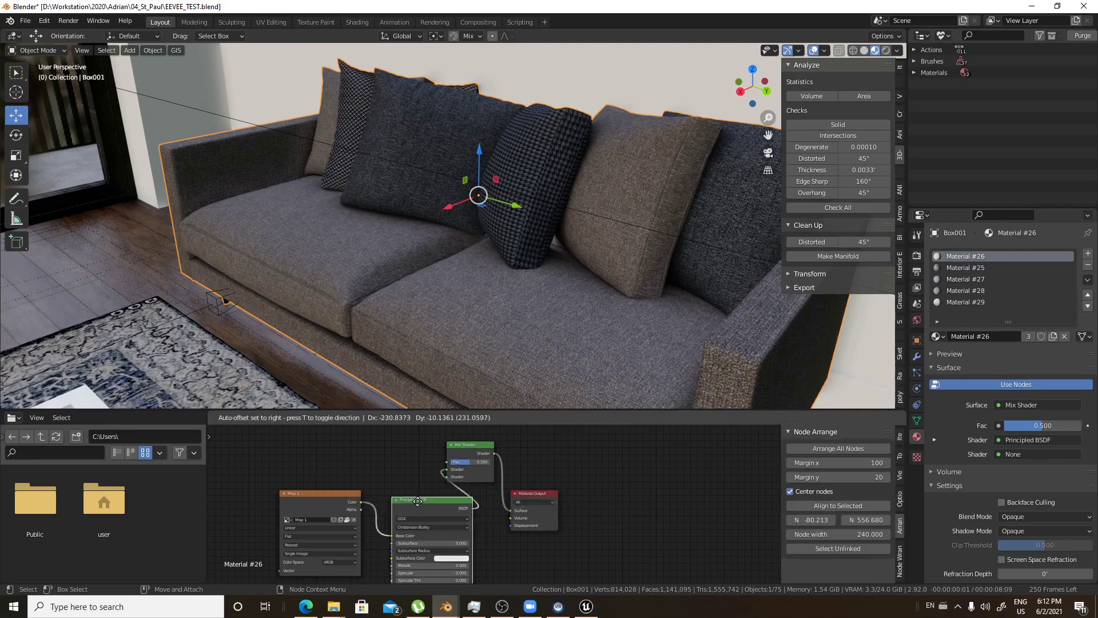
{"action": "left_click_drag", "start_coordinate": [466, 446], "coordinate": [483, 436]}
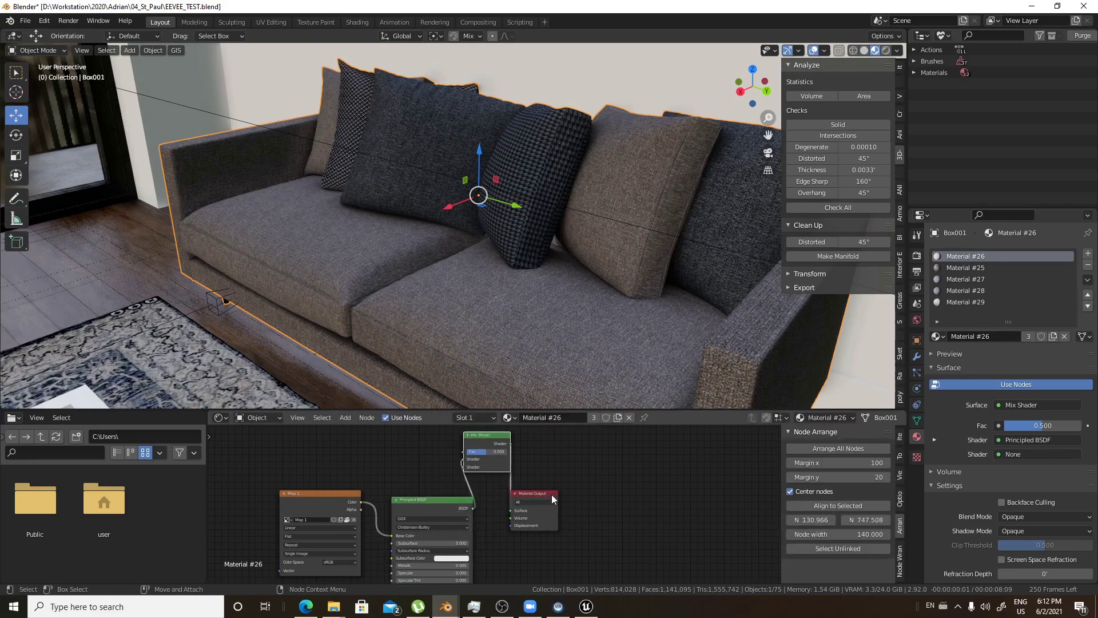
{"action": "left_click_drag", "start_coordinate": [551, 497], "coordinate": [597, 482]}
{"action": "left_click", "coordinate": [485, 442]}
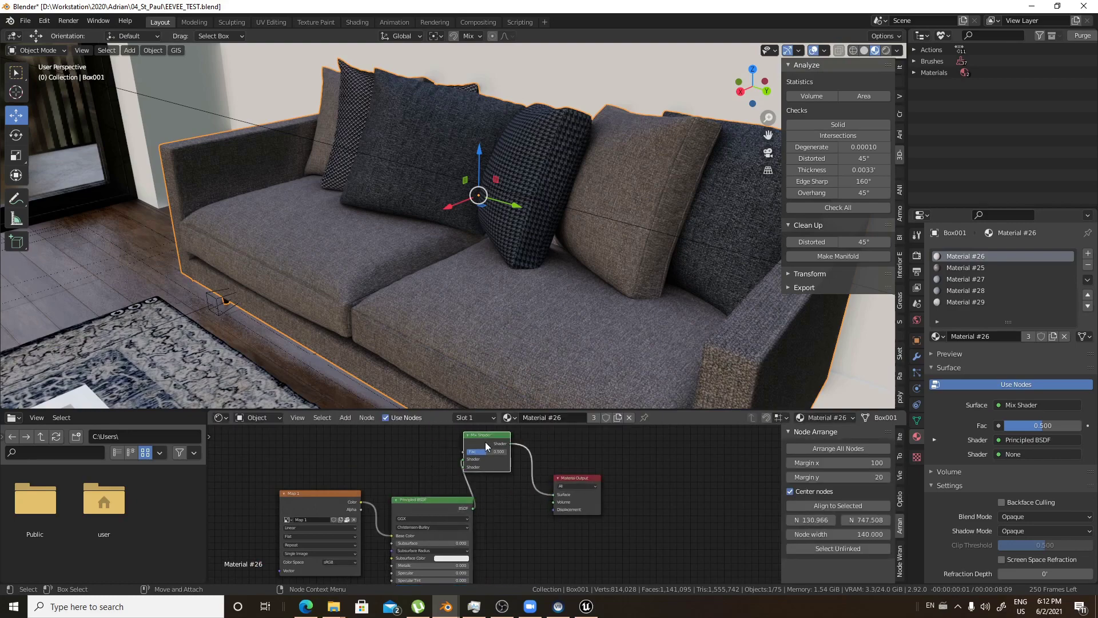
{"action": "key", "text": "ctrl+x"}
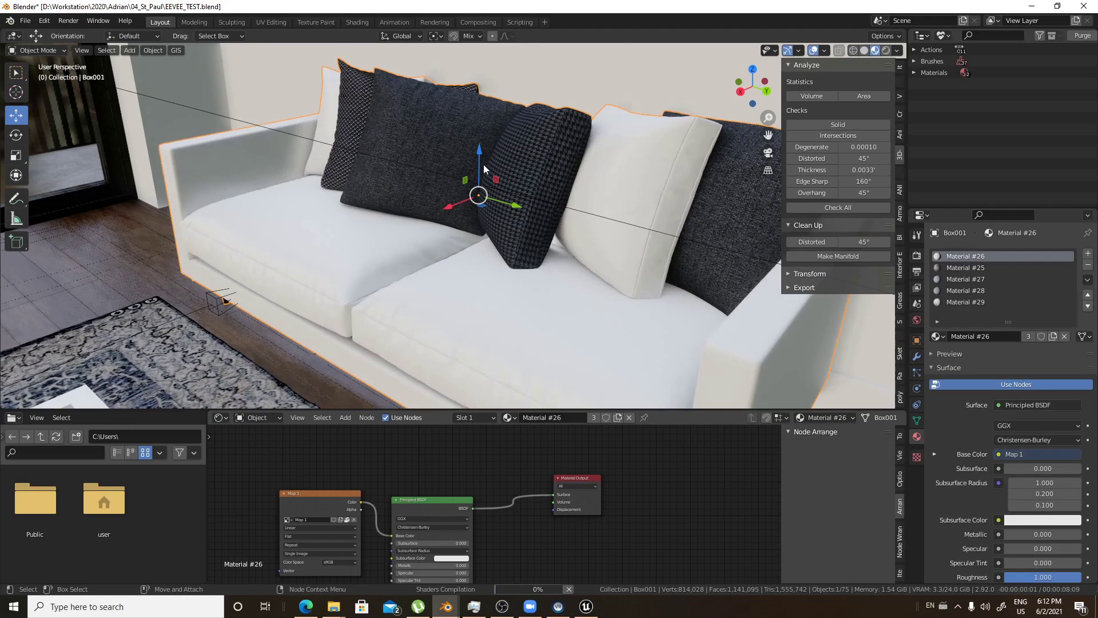
Inspect the sofa's Map 1 image texture node and reframe the node graph
{"action": "middle_click_drag", "start_coordinate": [544, 287], "coordinate": [452, 294]}
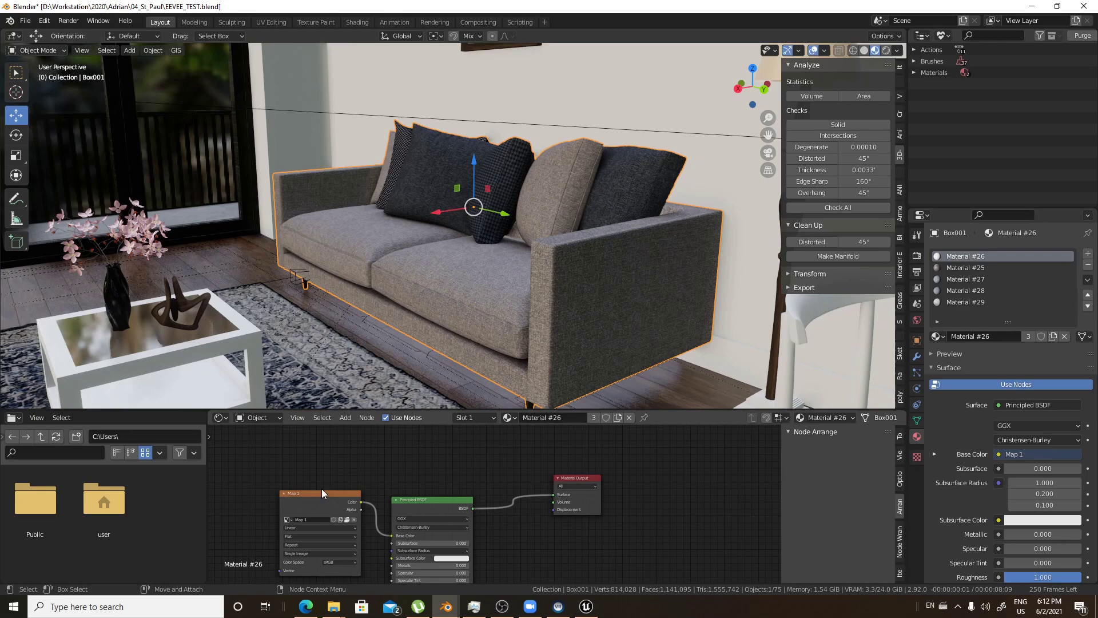
{"action": "left_click", "coordinate": [392, 490]}
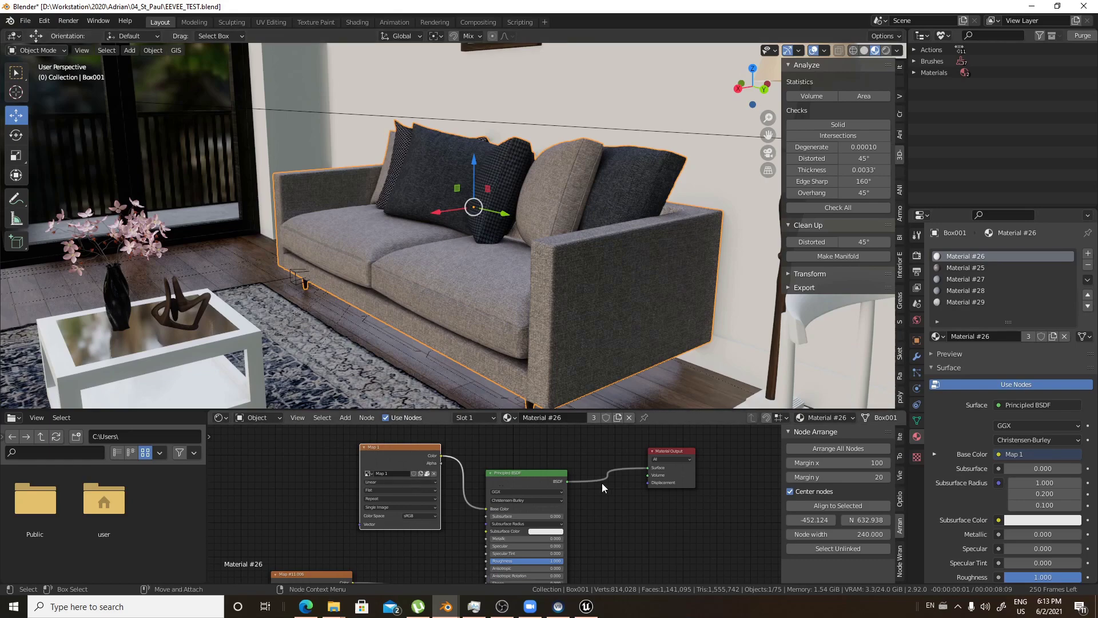
{"action": "scroll", "coordinate": [410, 446], "scroll_direction": "down", "scroll_amount": 2}
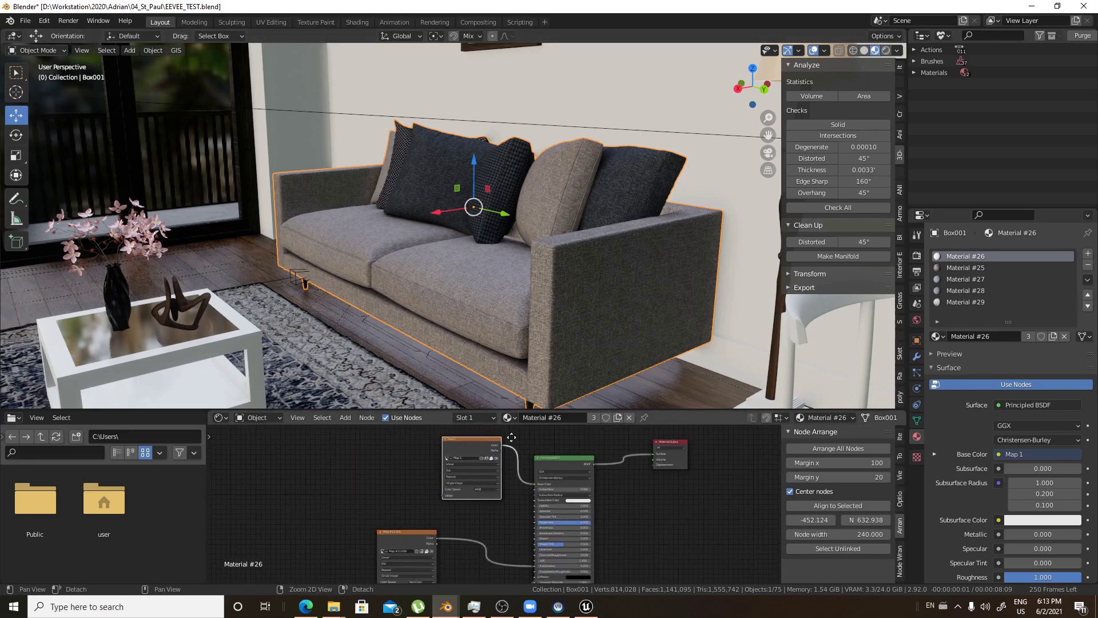
{"action": "scroll", "coordinate": [390, 458], "scroll_direction": "up", "scroll_amount": 4}
{"action": "scroll", "coordinate": [392, 457], "scroll_direction": "down", "scroll_amount": 2}
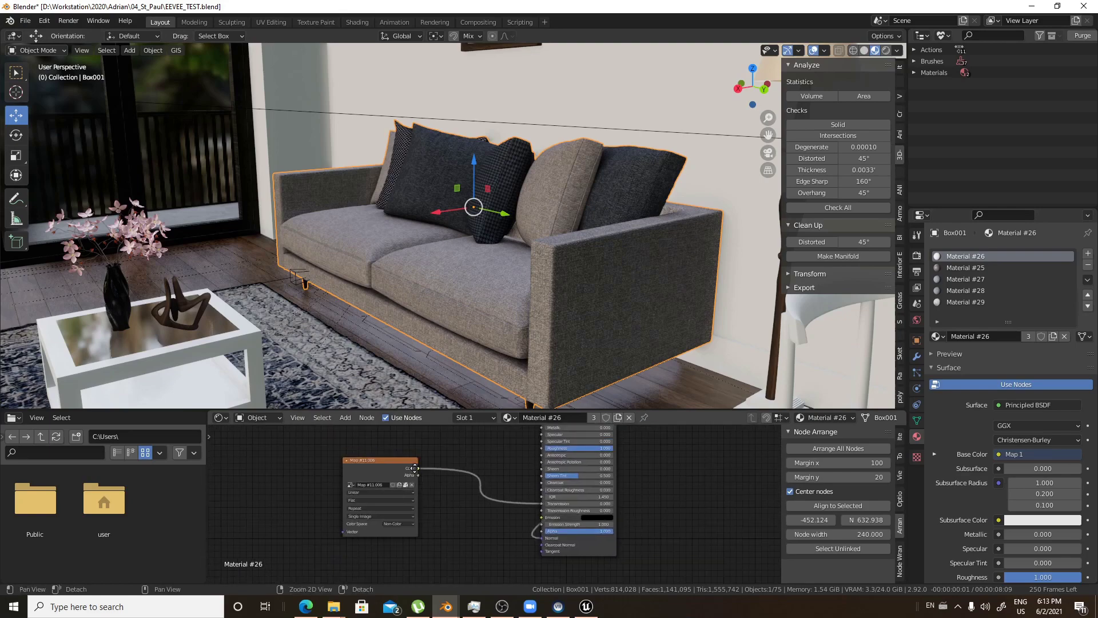
{"action": "middle_click_drag", "start_coordinate": [392, 457], "coordinate": [426, 514]}
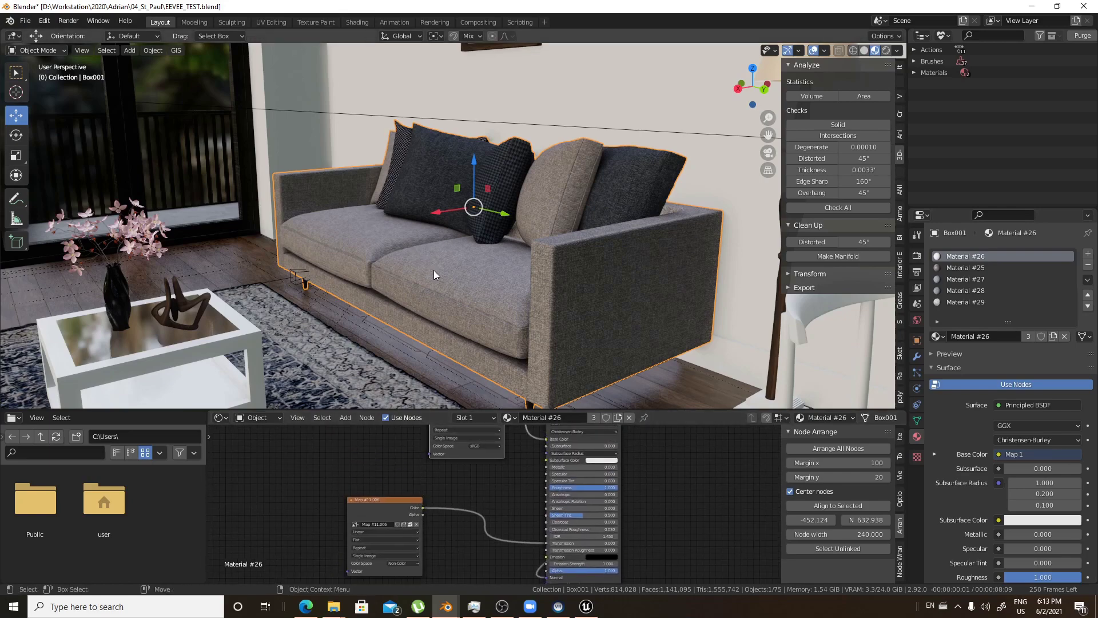
Switch to the floor's wood_planks03 material and select its Principled BSDF node
{"action": "left_click", "coordinate": [917, 421]}
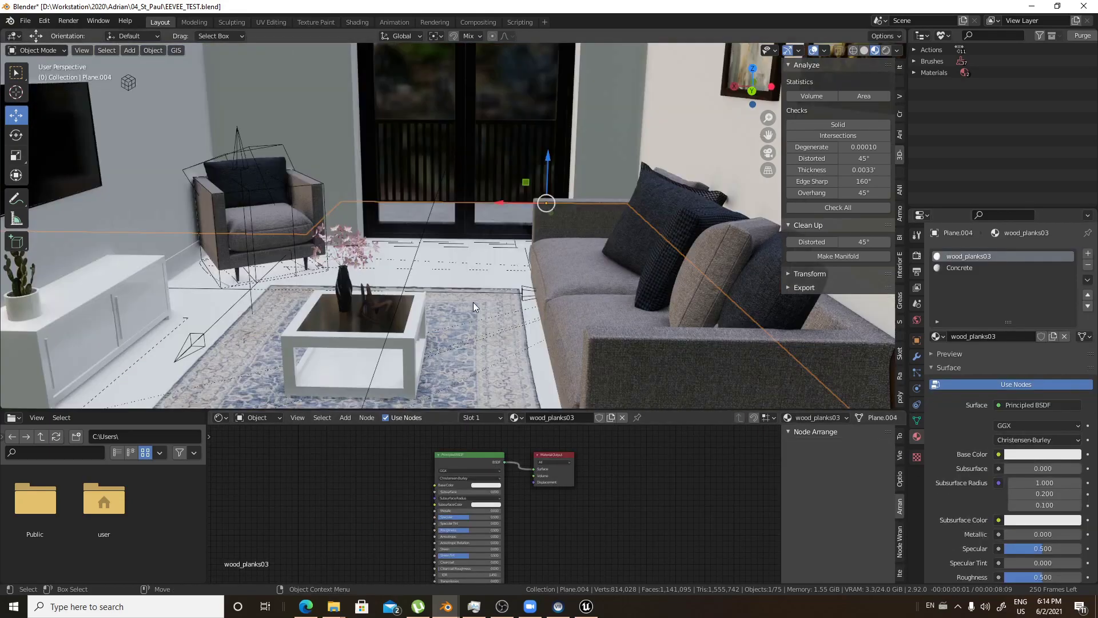
{"action": "left_click", "coordinate": [464, 458]}
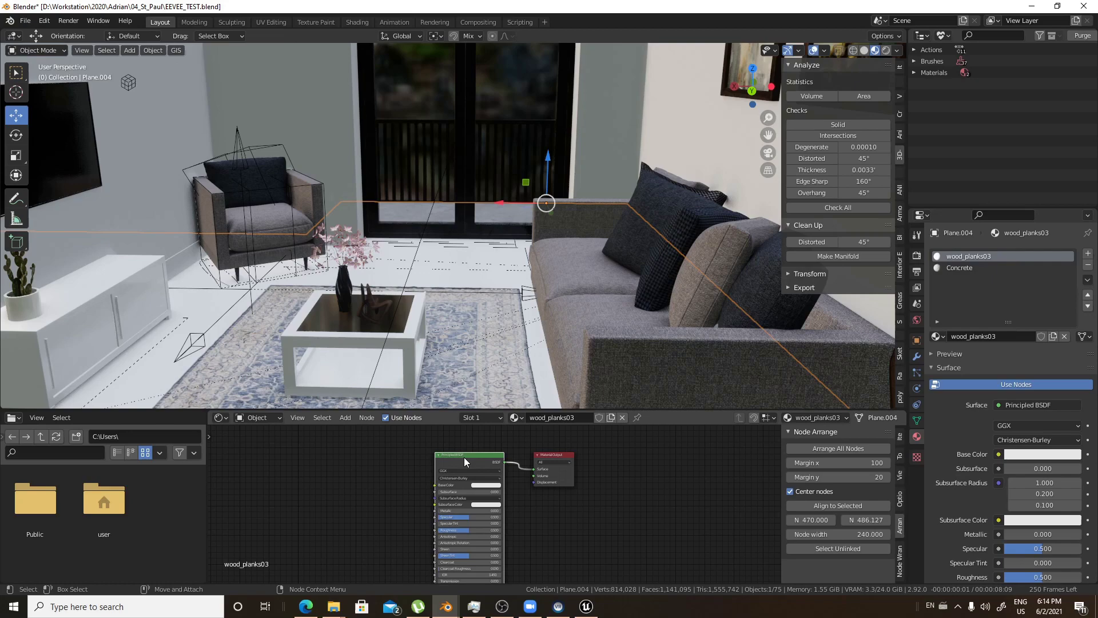
Load the WoodFloor26 texture set from the PBR Library into the floor's Principled BSDF
{"action": "key", "text": "ctrl+shift+t"}
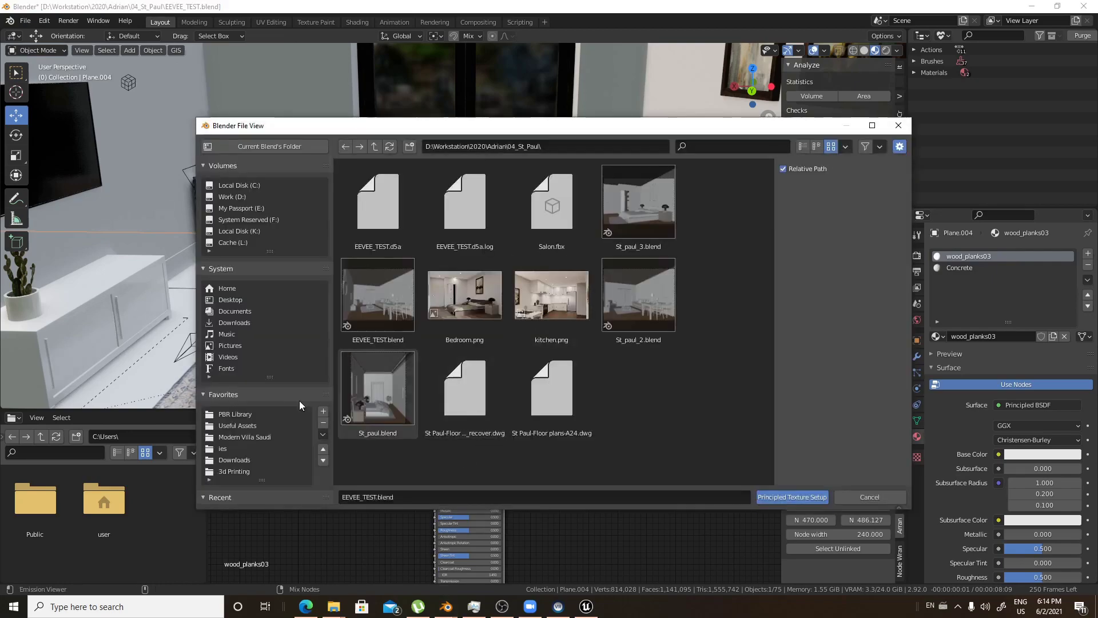
{"action": "left_click", "coordinate": [240, 416]}
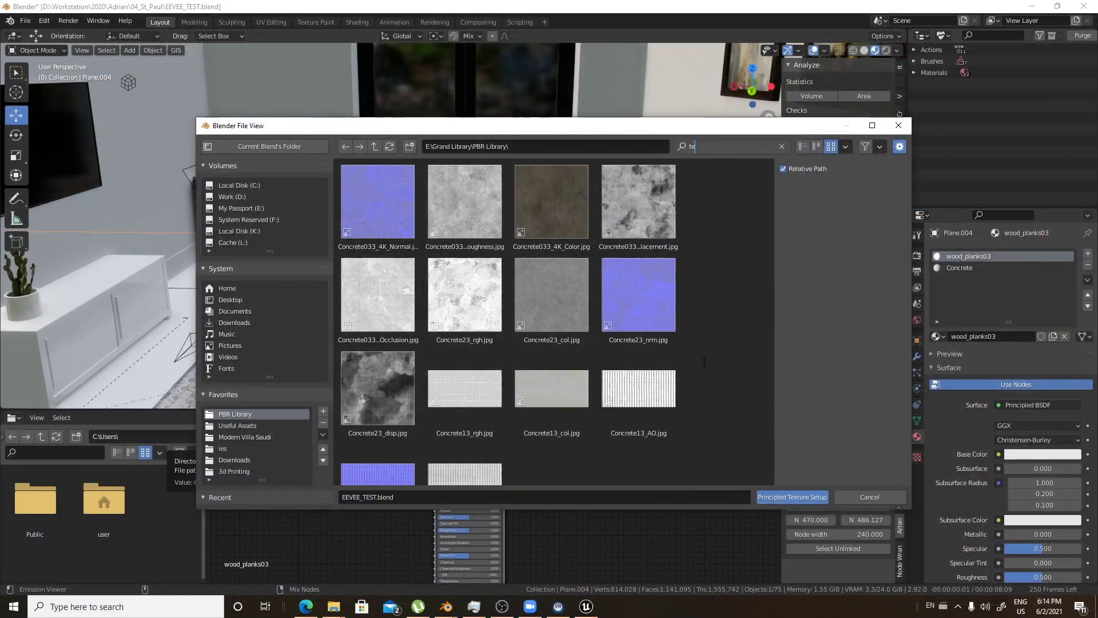
{"action": "key", "text": "BackSpace"}
{"action": "key", "text": "BackSpace"}
{"action": "type", "text": "f"}
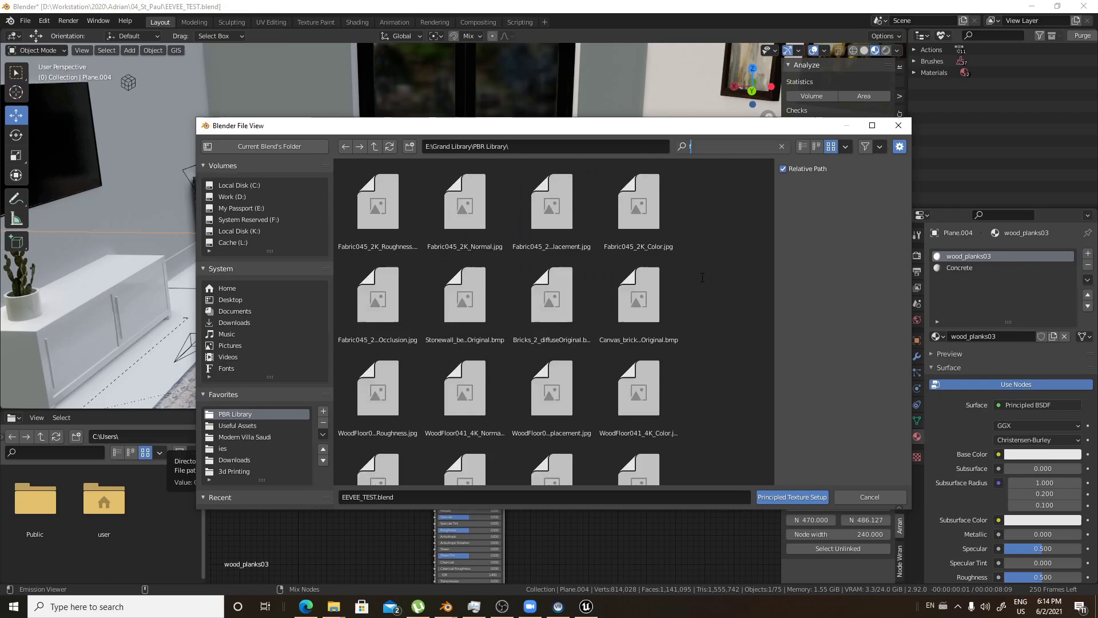
{"action": "type", "text": "loor"}
{"action": "key", "text": "Return"}
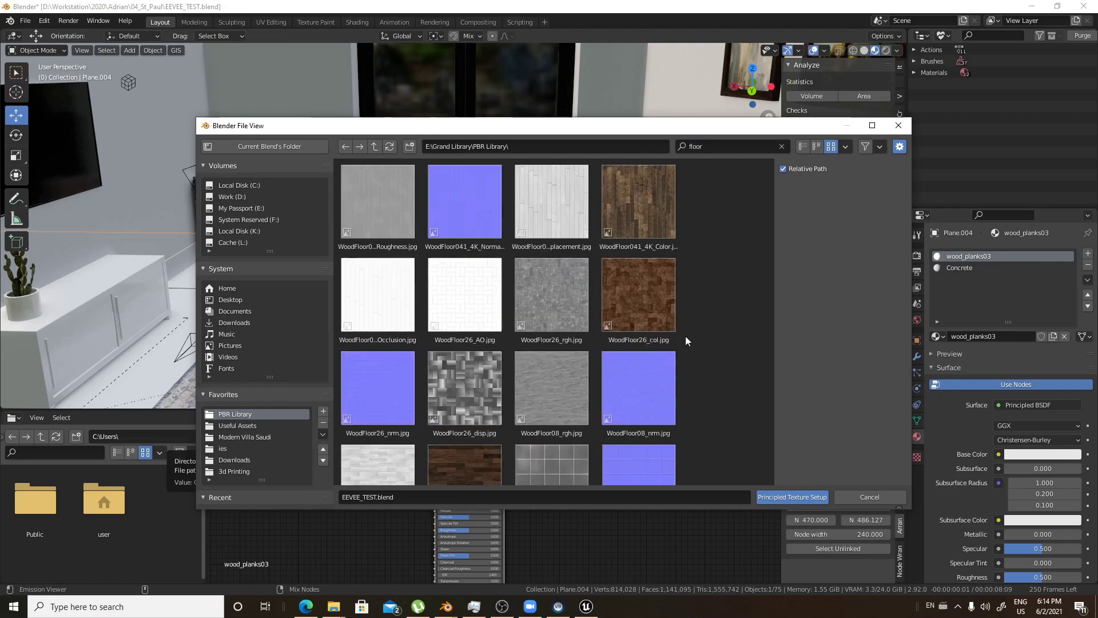
{"action": "left_click", "coordinate": [480, 337]}
{"action": "scroll", "coordinate": [477, 328], "scroll_direction": "down", "scroll_amount": 2}
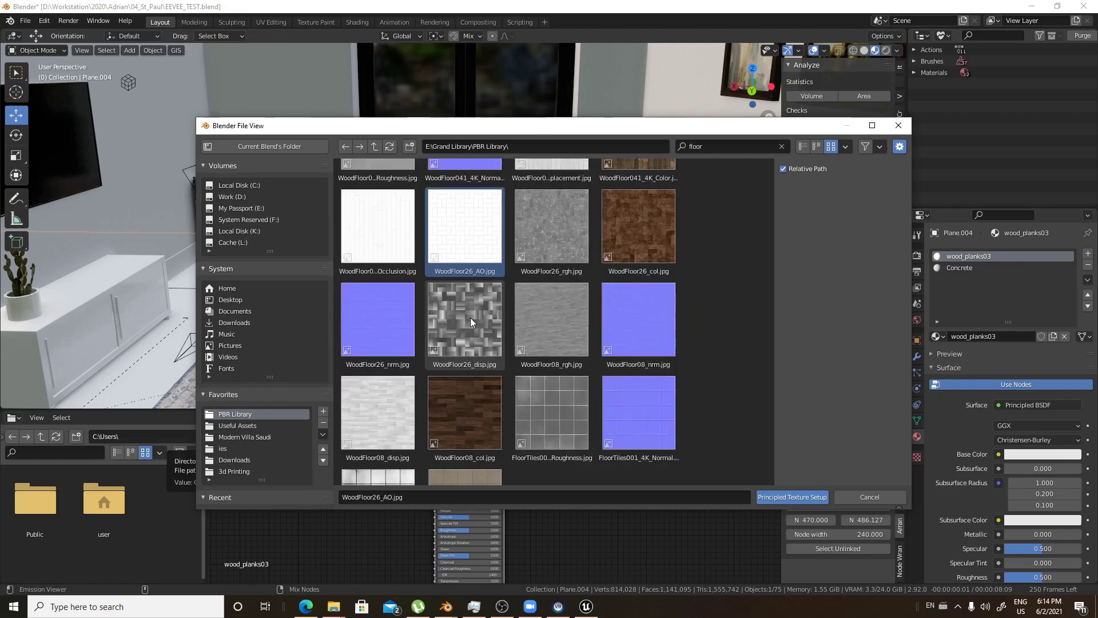
{"action": "left_click", "coordinate": [470, 318], "text": "shift"}
{"action": "left_click", "coordinate": [792, 496]}
View the room through the scene camera and select the coffee table
{"action": "scroll", "coordinate": [564, 218], "scroll_direction": "up", "scroll_amount": 5}
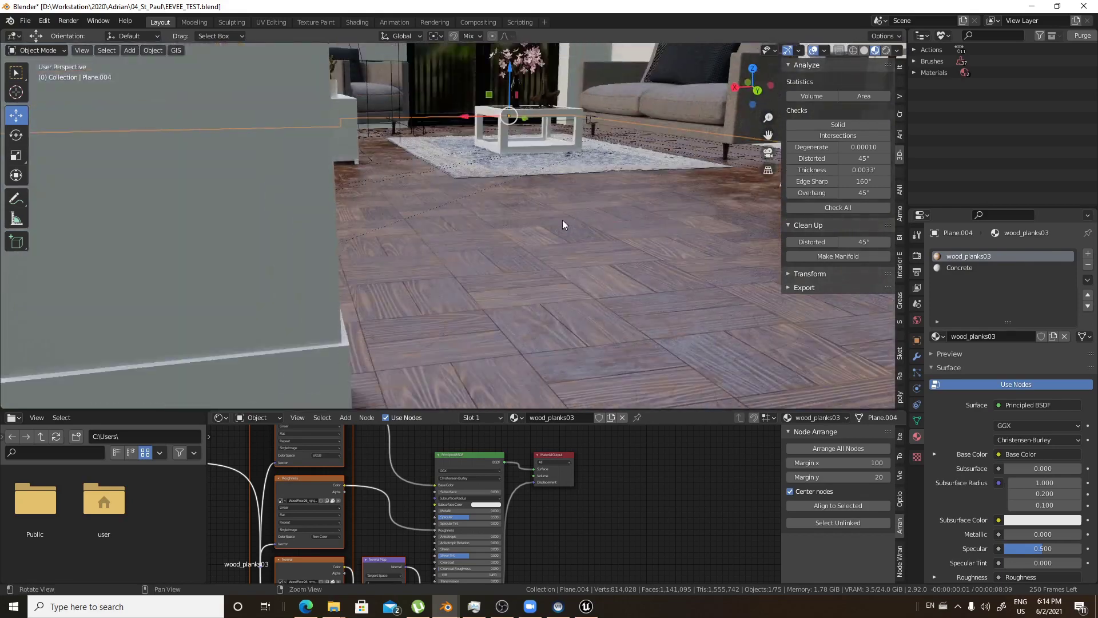
{"action": "middle_click_drag", "start_coordinate": [561, 219], "coordinate": [509, 286]}
{"action": "key", "text": "KP_0"}
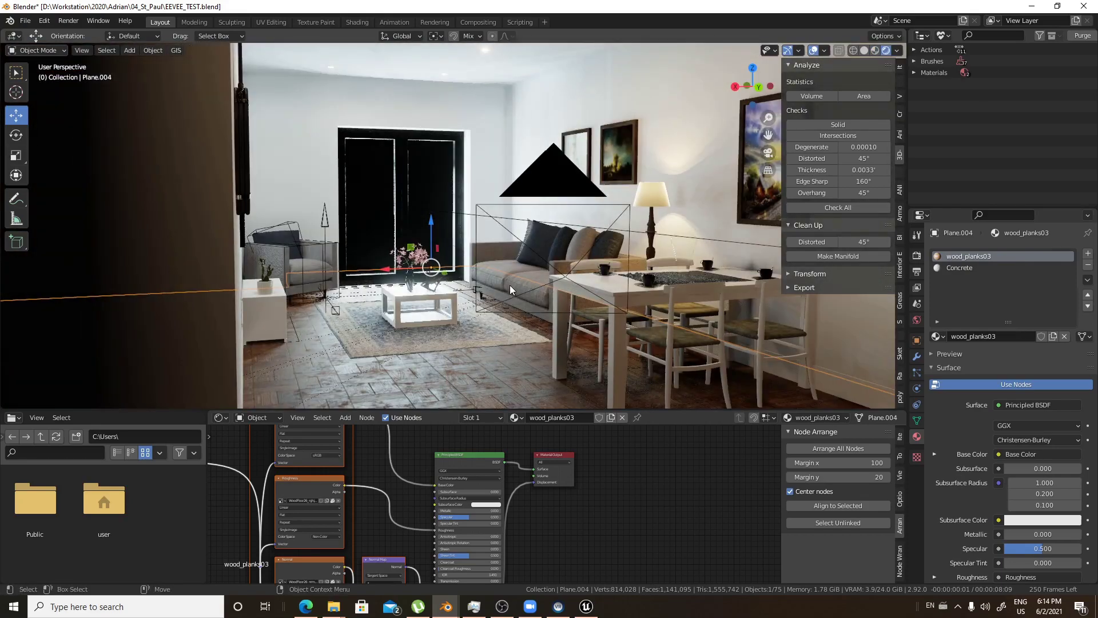
{"action": "key", "text": "Home"}
{"action": "scroll", "coordinate": [503, 303], "scroll_direction": "up", "scroll_amount": 3}
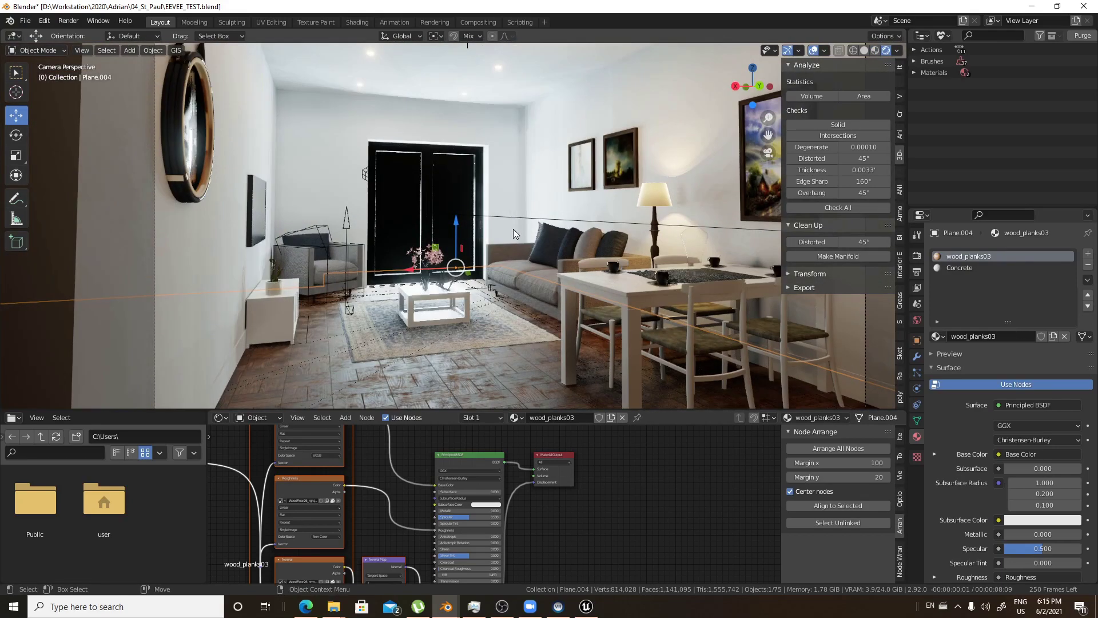
{"action": "left_click", "coordinate": [441, 304]}
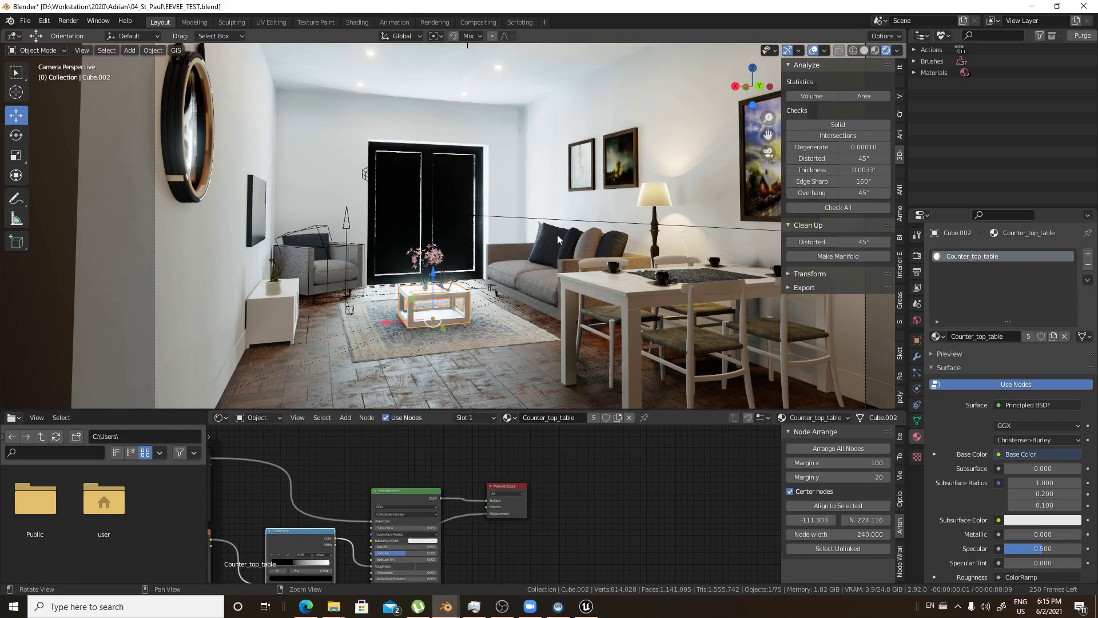
Frame the coffee table and scroll Render Properties down to the Indirect Lighting panel
{"action": "middle_click_drag", "start_coordinate": [557, 234], "coordinate": [536, 243]}
{"action": "key", "text": "KP_Decimal"}
{"action": "mouse_move", "coordinate": [468, 294]}
{"action": "middle_mouse_down"}
{"action": "mouse_move", "coordinate": [537, 255]}
{"action": "mouse_move", "coordinate": [547, 208]}
{"action": "mouse_move", "coordinate": [500, 310]}
{"action": "mouse_move", "coordinate": [486, 304]}
{"action": "middle_mouse_up"}
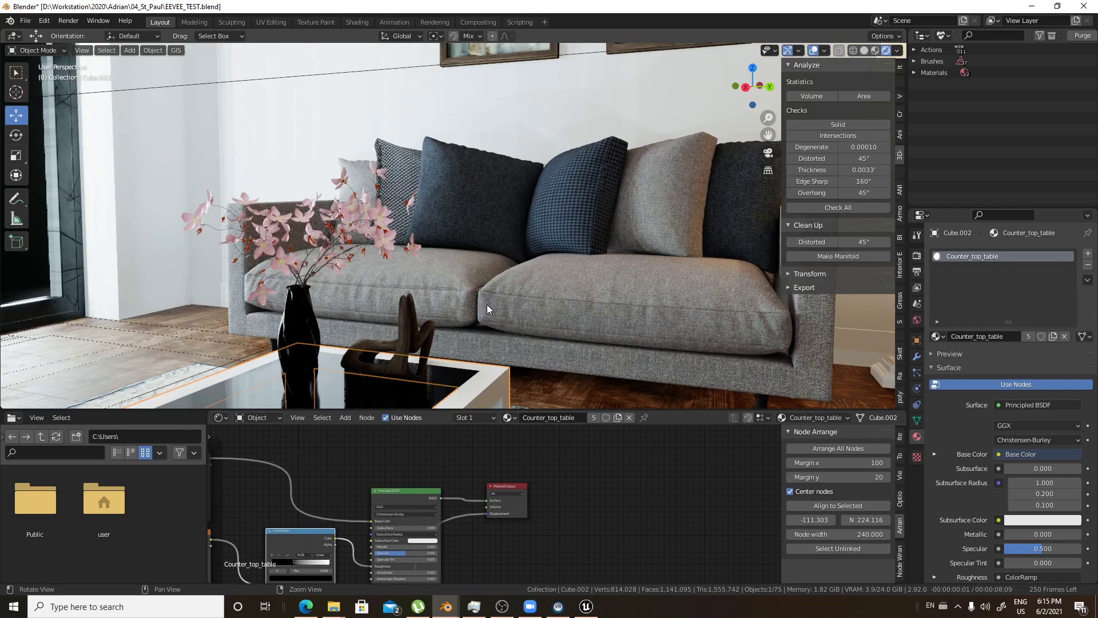
{"action": "scroll", "coordinate": [476, 273], "scroll_direction": "down", "scroll_amount": 8}
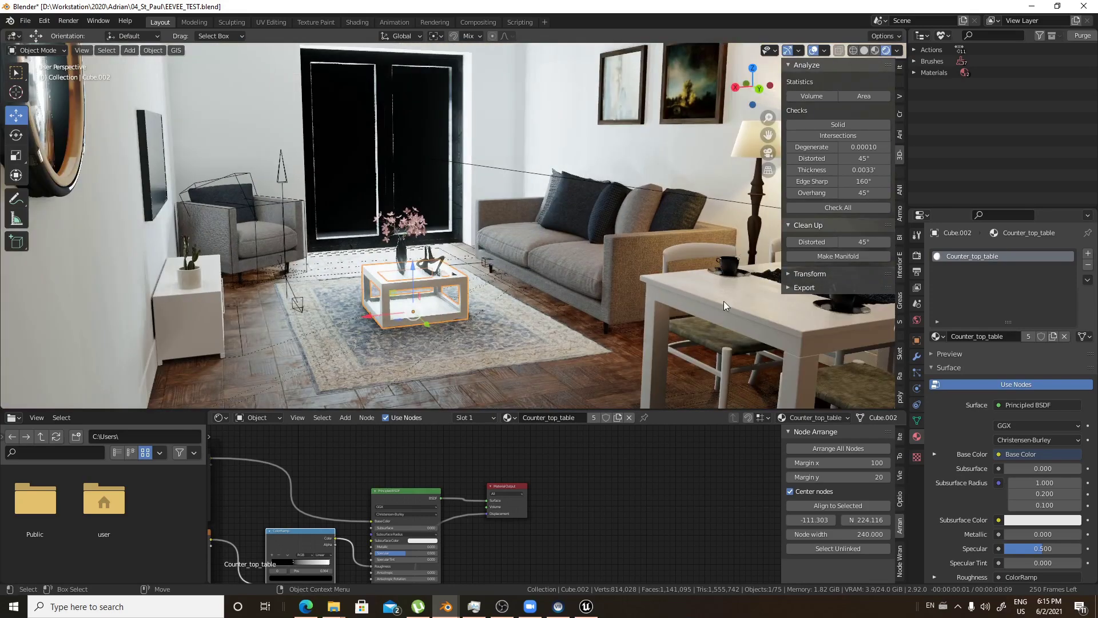
{"action": "left_click", "coordinate": [917, 255]}
{"action": "scroll", "coordinate": [994, 404], "scroll_direction": "down", "scroll_amount": 5}
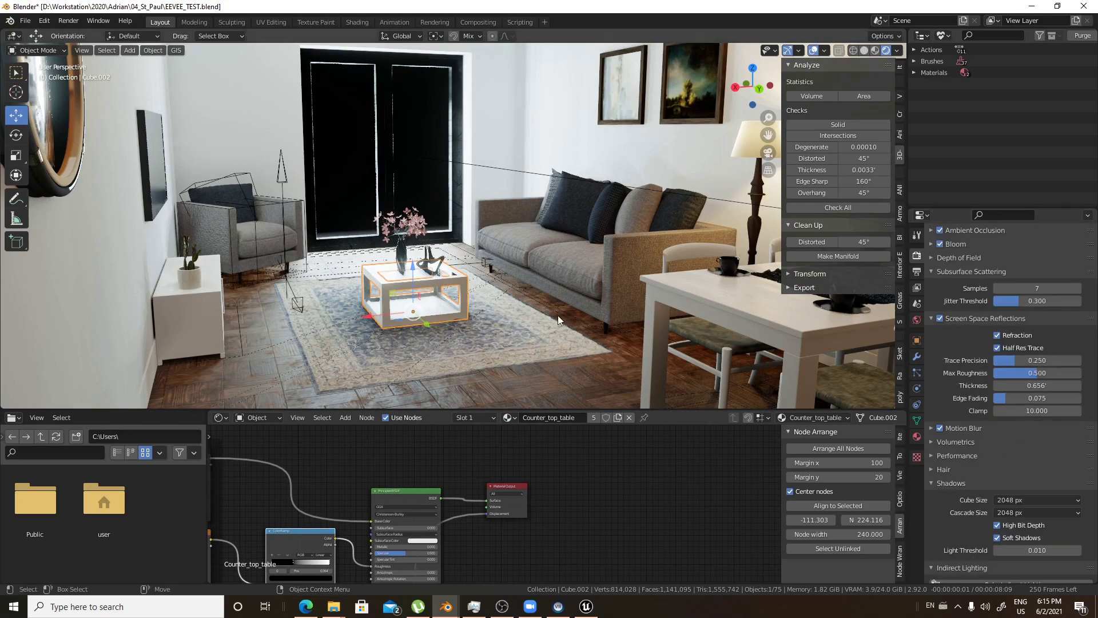
{"action": "scroll", "coordinate": [997, 485], "scroll_direction": "down", "scroll_amount": 5}
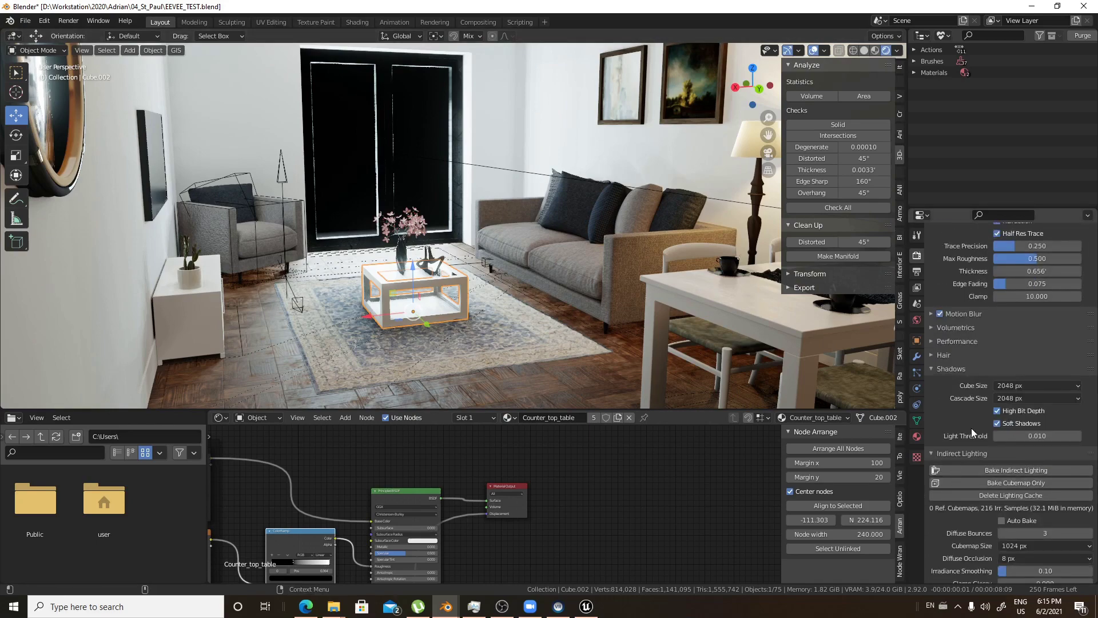
{"action": "scroll", "coordinate": [972, 430], "scroll_direction": "down", "scroll_amount": 3}
{"action": "left_click", "coordinate": [1024, 426]}
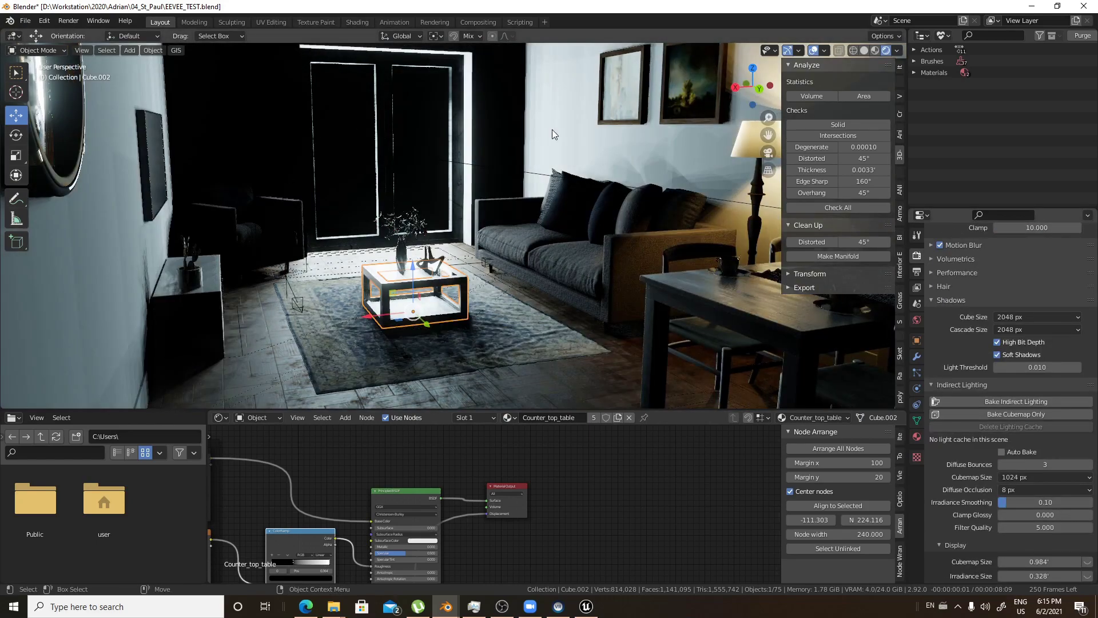
{"action": "middle_click_drag", "start_coordinate": [604, 184], "coordinate": [551, 291]}
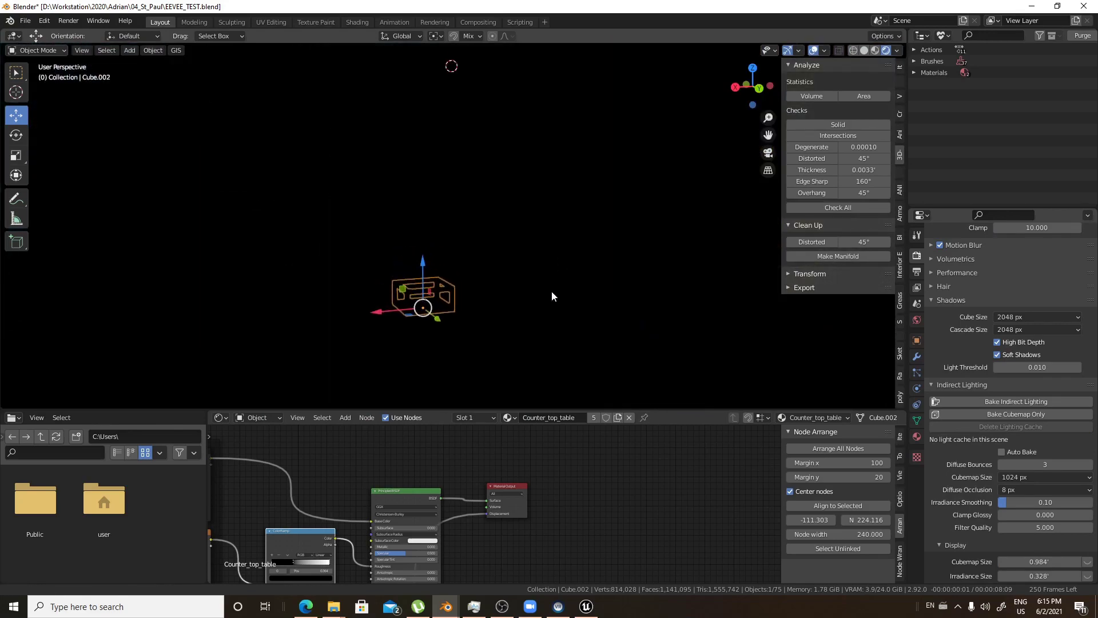
{"action": "middle_click_drag", "start_coordinate": [480, 203], "coordinate": [491, 91]}
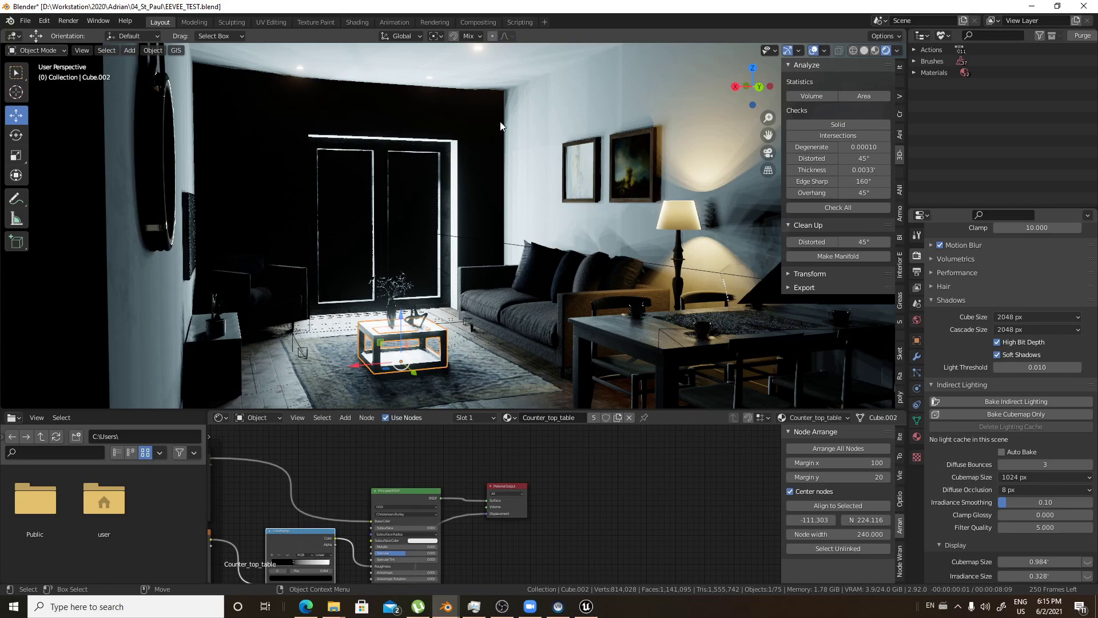
{"action": "middle_click_drag", "start_coordinate": [183, 137], "coordinate": [344, 205]}
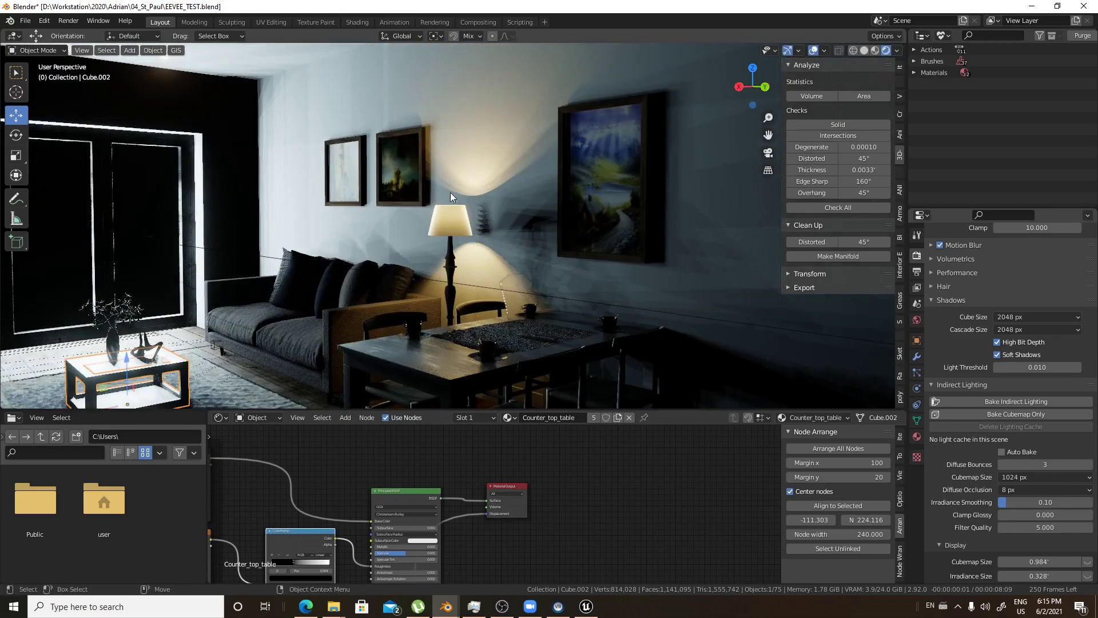
{"action": "mouse_move", "coordinate": [505, 188]}
{"action": "middle_mouse_down"}
{"action": "mouse_move", "coordinate": [465, 195]}
{"action": "mouse_move", "coordinate": [441, 282]}
{"action": "middle_mouse_up"}
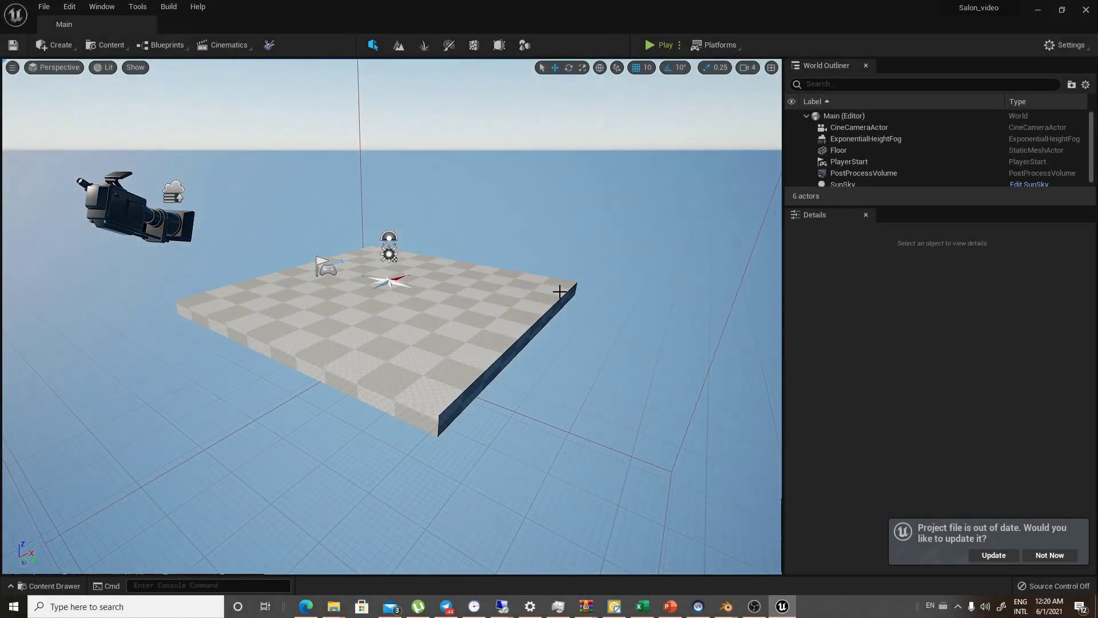
Delete the Floor actor, open the Content Drawer and update the out-of-date project file
{"action": "right_click_drag", "start_coordinate": [434, 287], "coordinate": [464, 299]}
{"action": "left_click", "coordinate": [463, 299]}
{"action": "key", "text": "Delete"}
{"action": "key", "text": "ctrl+space"}
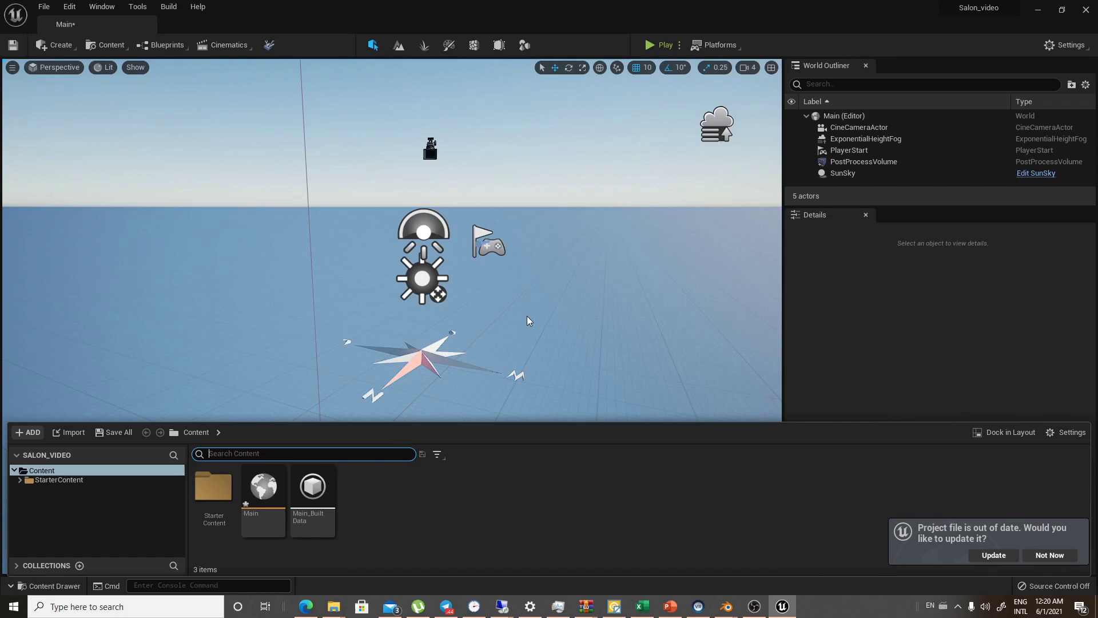
{"action": "left_click", "coordinate": [993, 555]}
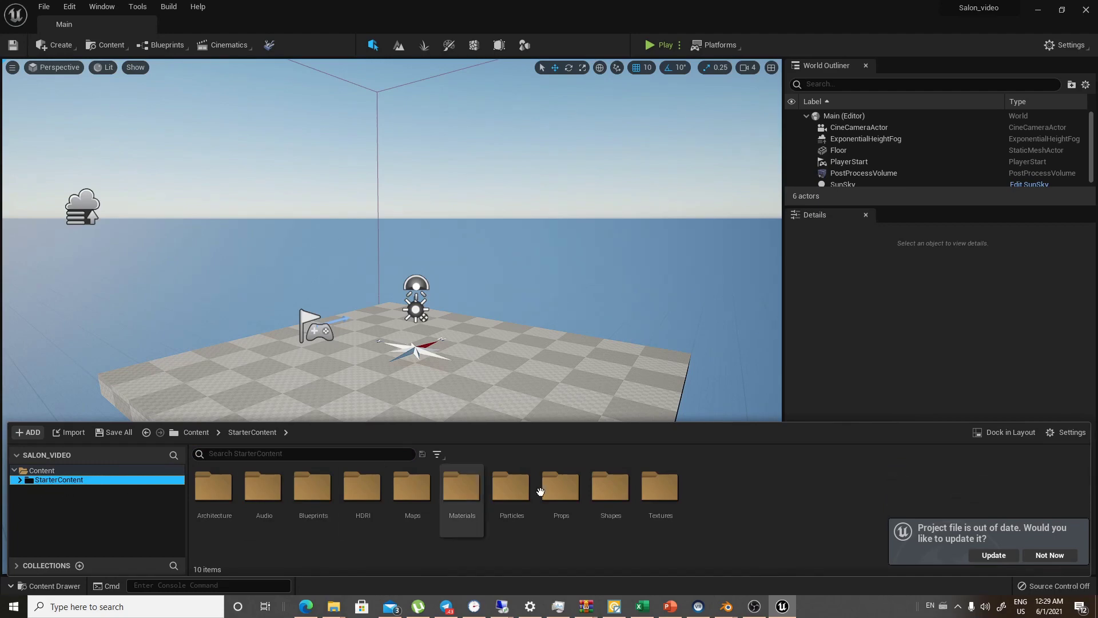
Create a Main_model folder inside StarterContent and open it
{"action": "right_click", "coordinate": [464, 548]}
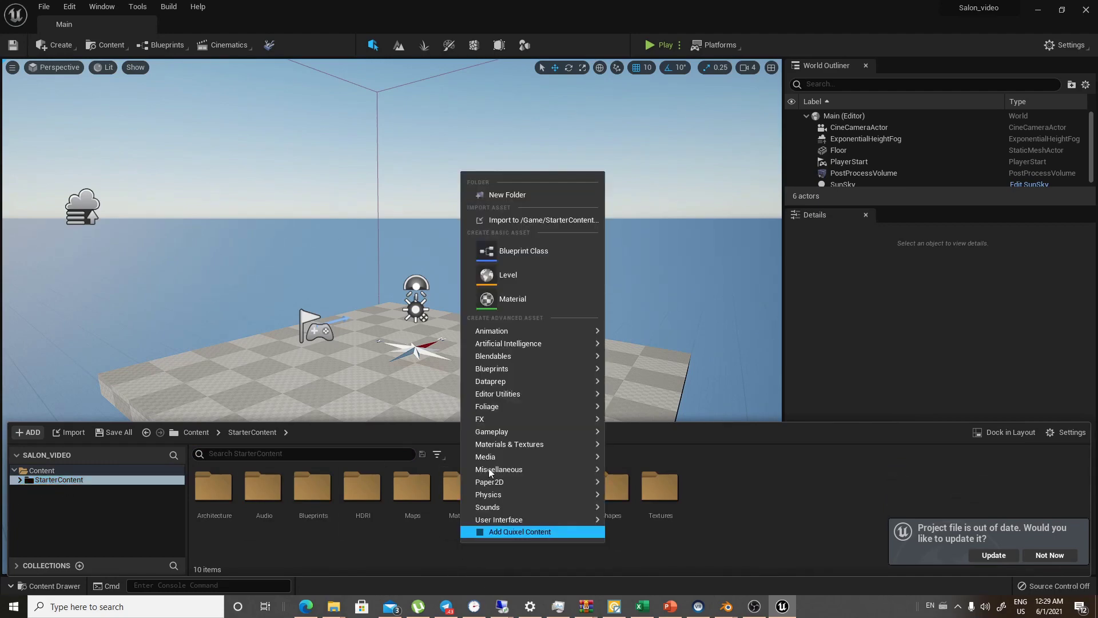
{"action": "left_click", "coordinate": [513, 195]}
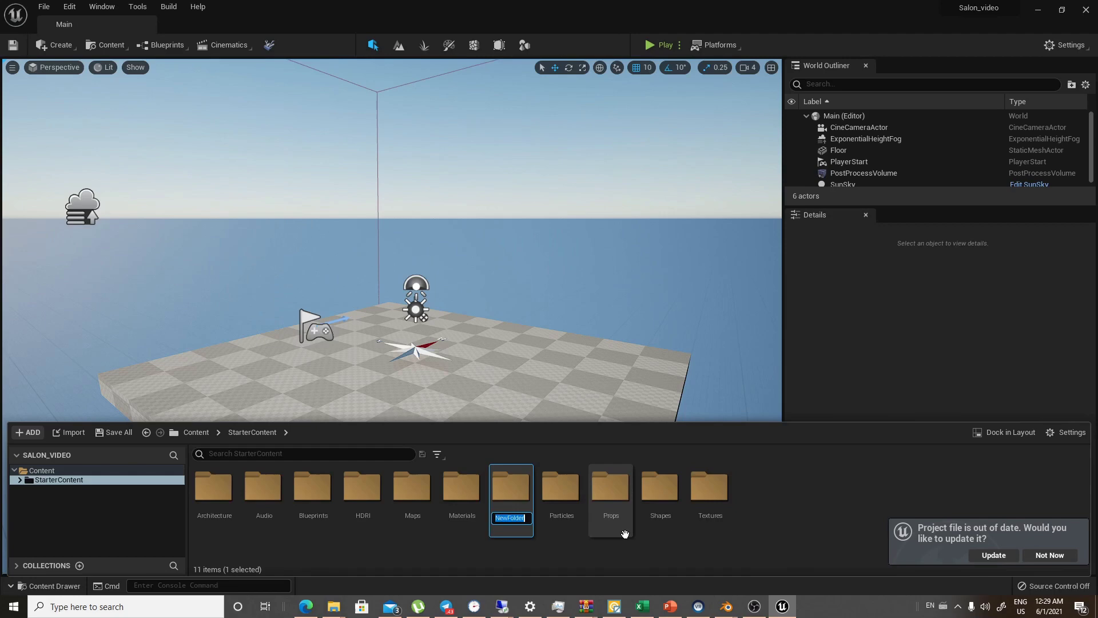
{"action": "type", "text": "Ma"}
{"action": "type", "text": "in_model"}
{"action": "key", "text": "Return"}
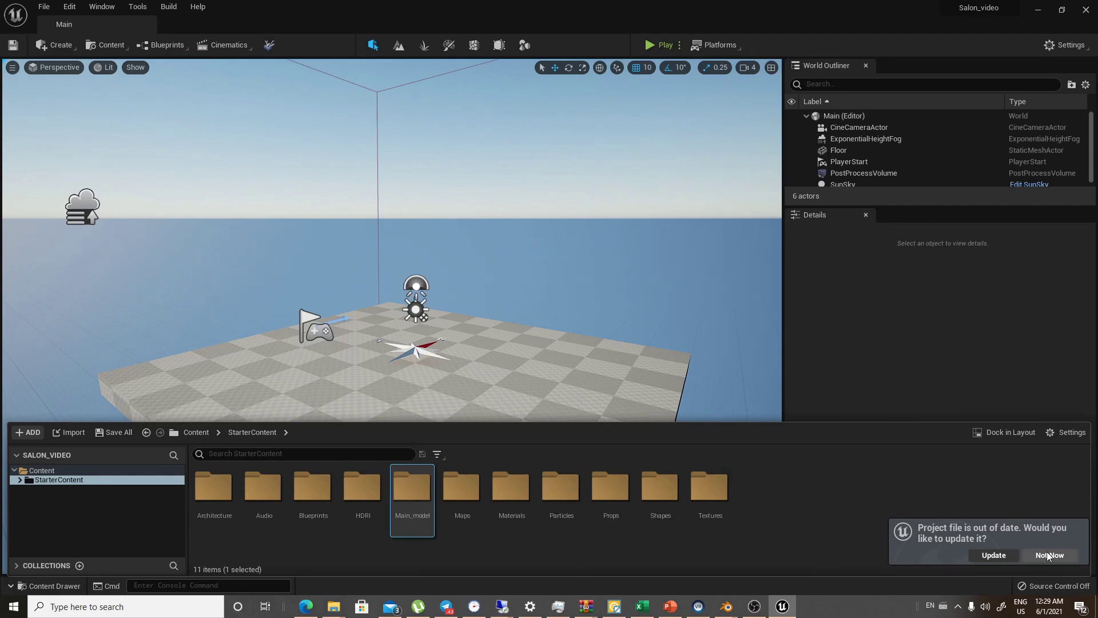
{"action": "left_click", "coordinate": [977, 556]}
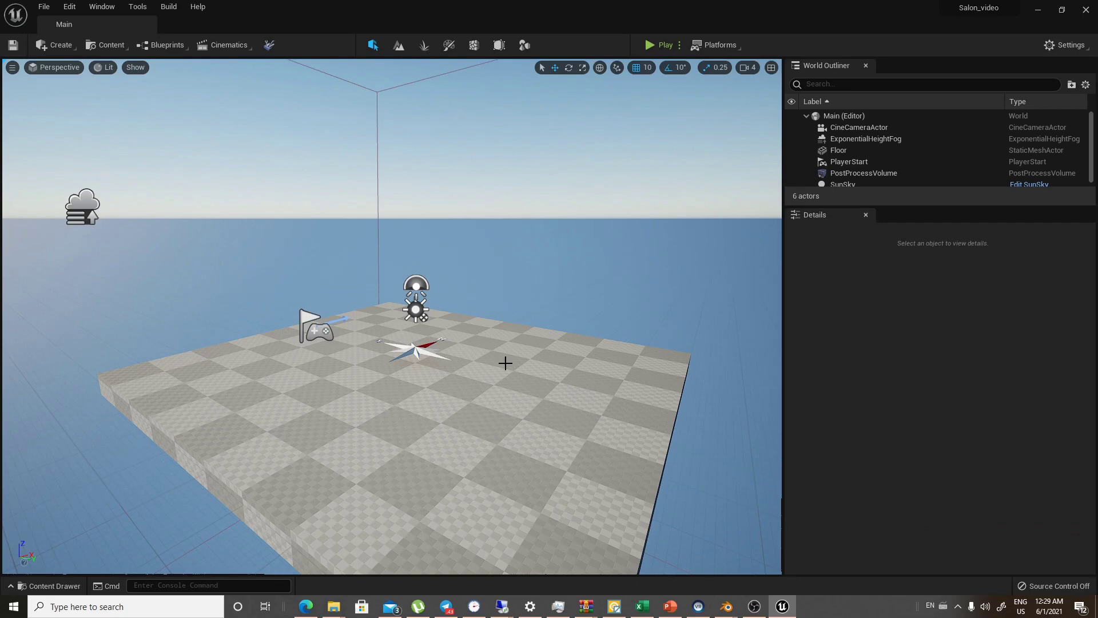
{"action": "key", "text": "ctrl+space"}
{"action": "double_click", "coordinate": [417, 503]}
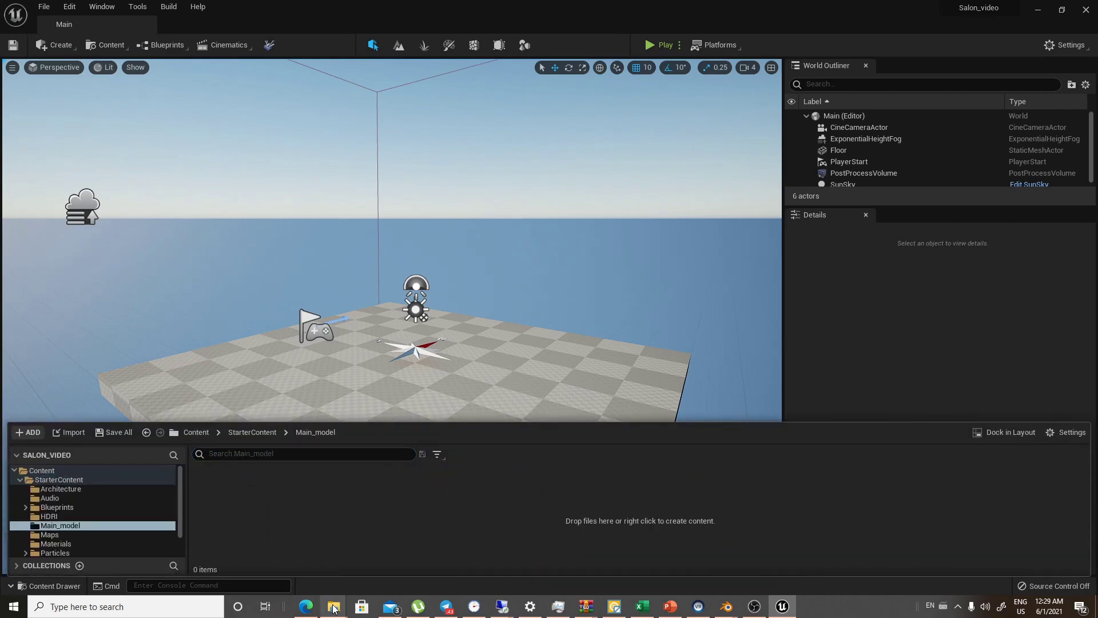
Drag Salon.fbx from the 04_St_Paul Explorer window into Unreal's Main_model folder
{"action": "mouse_move", "coordinate": [335, 606]}
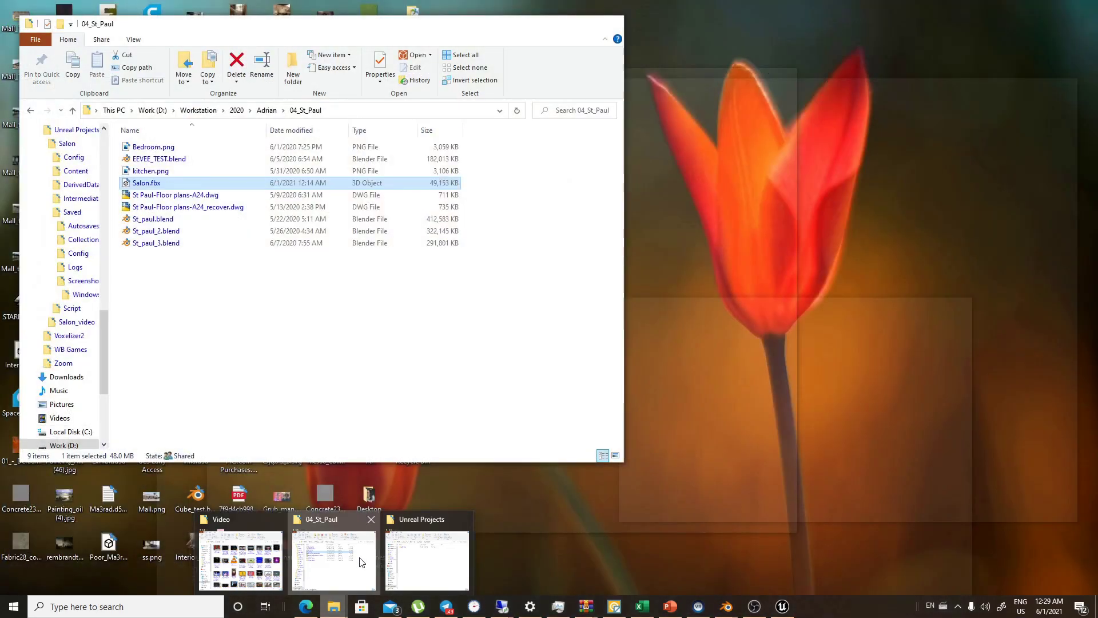
{"action": "left_click", "coordinate": [361, 563]}
{"action": "left_click_drag", "start_coordinate": [146, 183], "coordinate": [466, 522]}
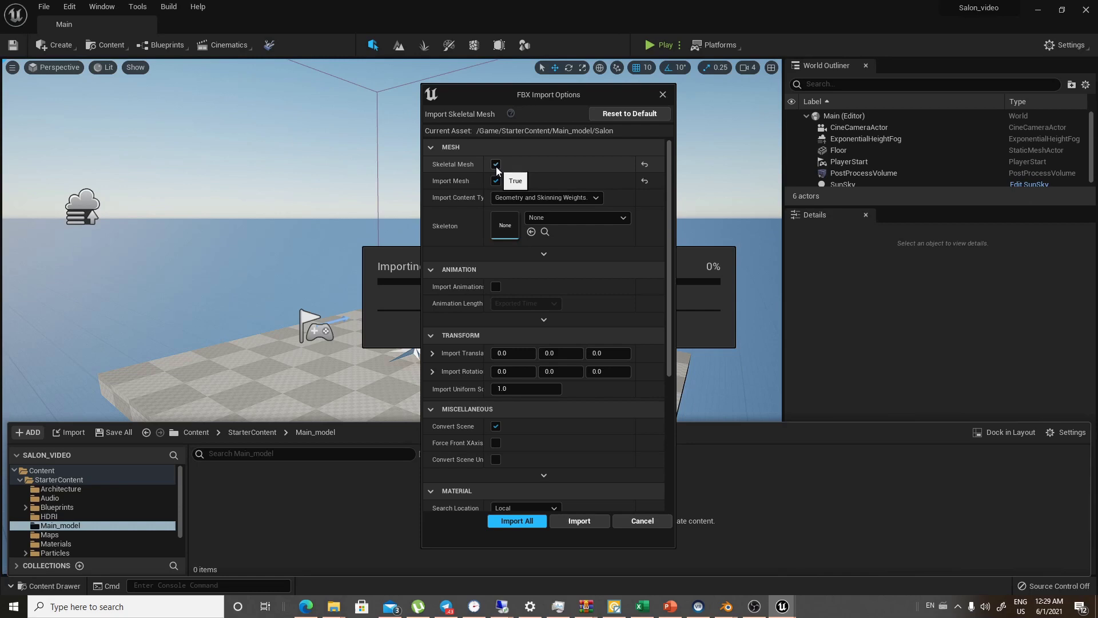
Uncheck Skeletal Mesh so Salon imports as static meshes, review the options, and Import All
{"action": "left_click", "coordinate": [496, 165]}
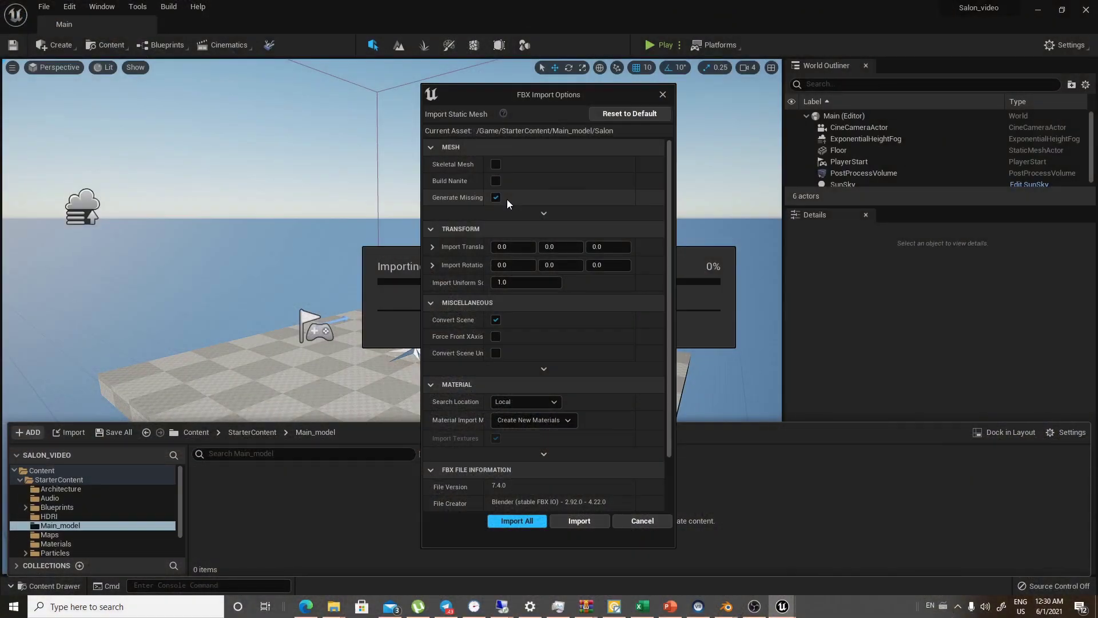
{"action": "scroll", "coordinate": [574, 342], "scroll_direction": "down", "scroll_amount": 2}
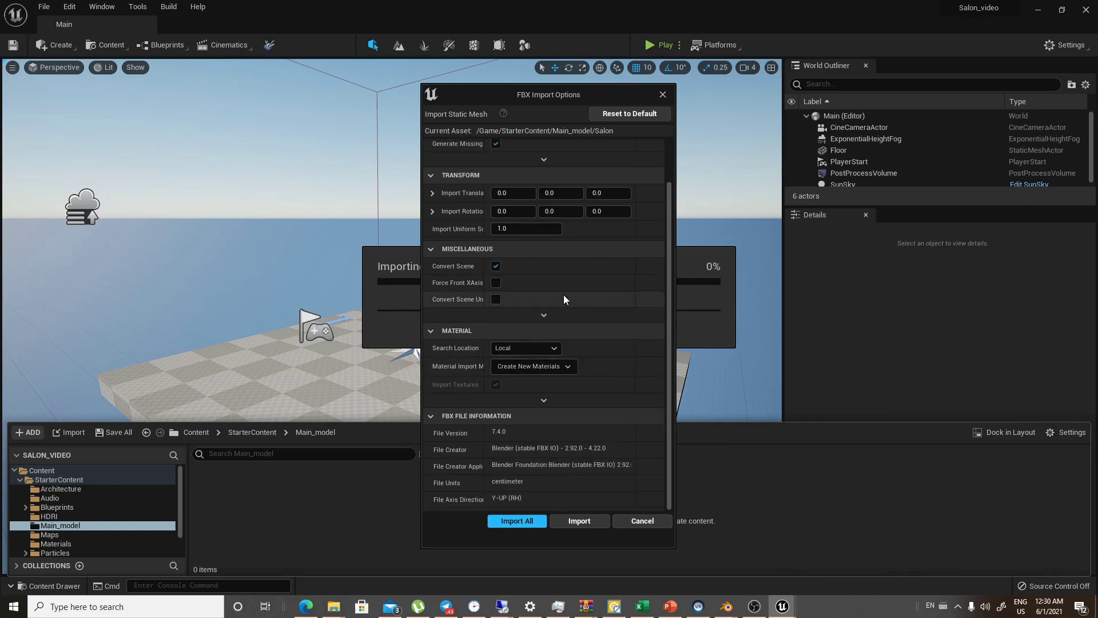
{"action": "scroll", "coordinate": [546, 298], "scroll_direction": "up", "scroll_amount": 2}
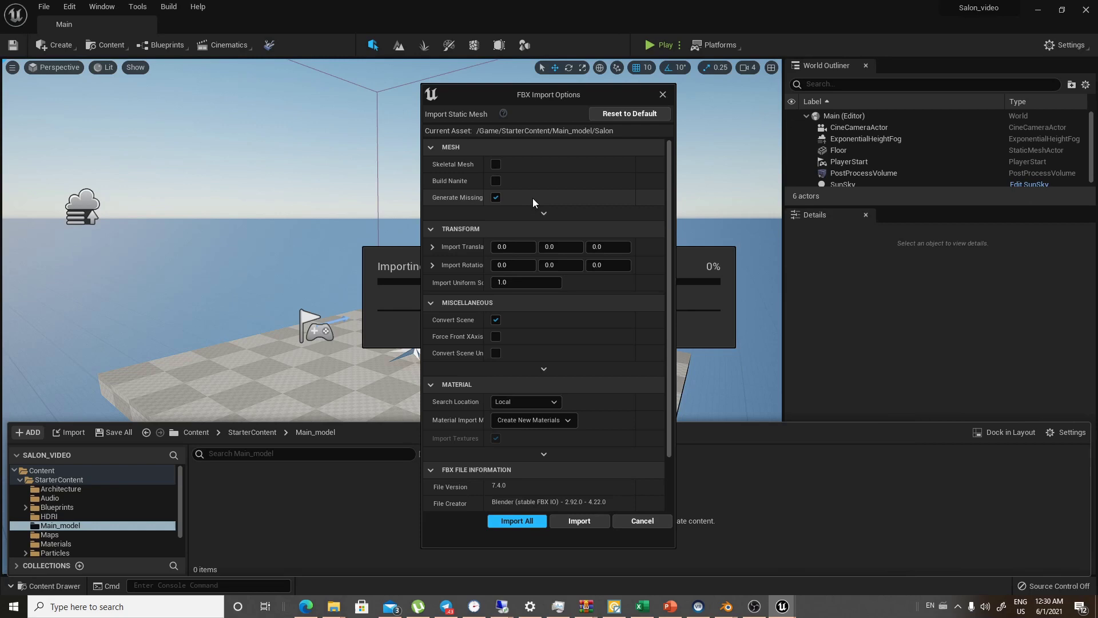
{"action": "scroll", "coordinate": [560, 308], "scroll_direction": "down", "scroll_amount": 2}
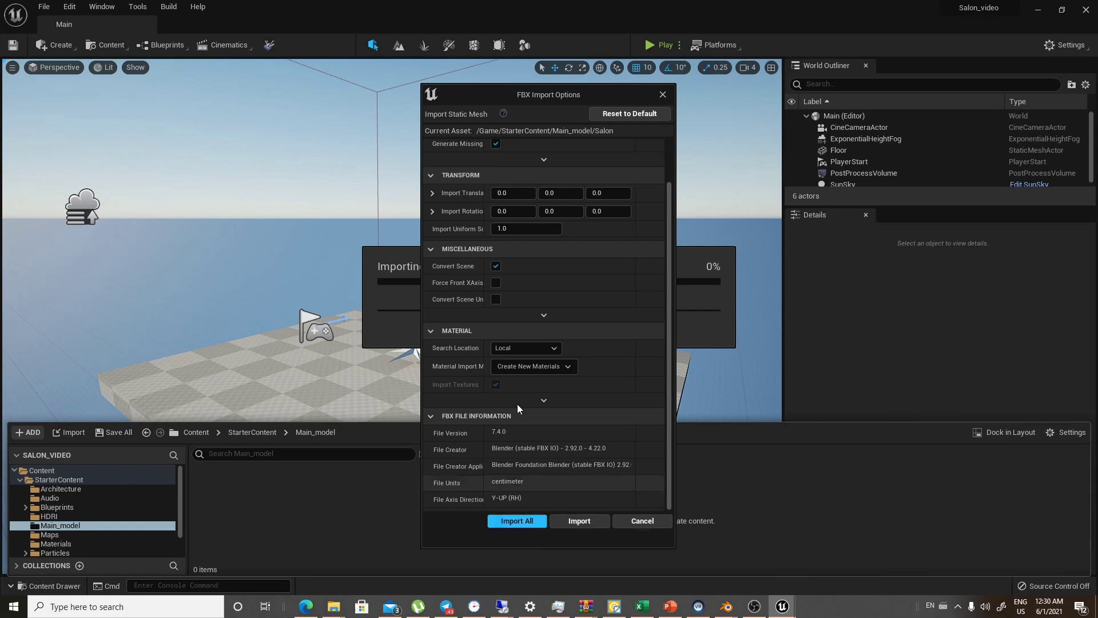
{"action": "scroll", "coordinate": [517, 404], "scroll_direction": "up", "scroll_amount": 2}
{"action": "scroll", "coordinate": [568, 324], "scroll_direction": "down", "scroll_amount": 2}
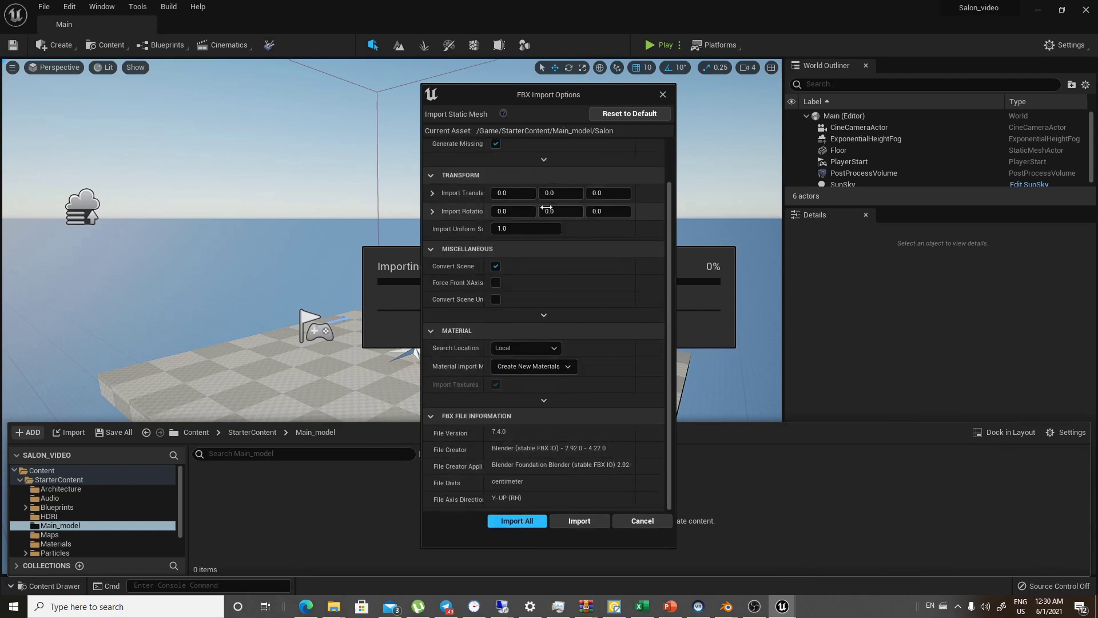
{"action": "scroll", "coordinate": [484, 179], "scroll_direction": "up", "scroll_amount": 2}
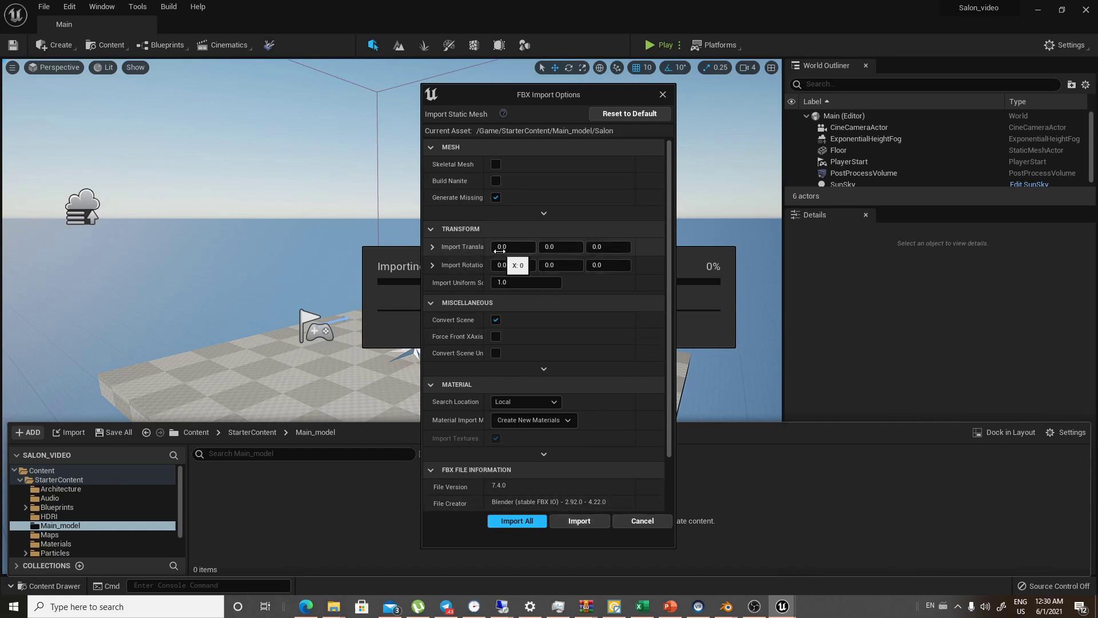
{"action": "scroll", "coordinate": [500, 252], "scroll_direction": "down", "scroll_amount": 2}
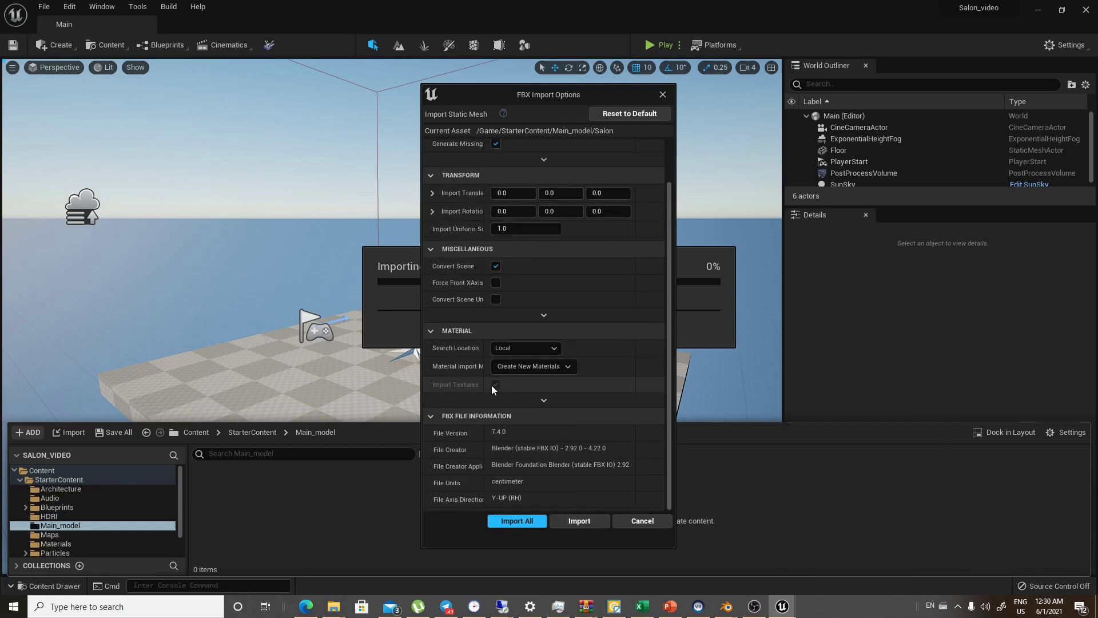
{"action": "left_click", "coordinate": [515, 518]}
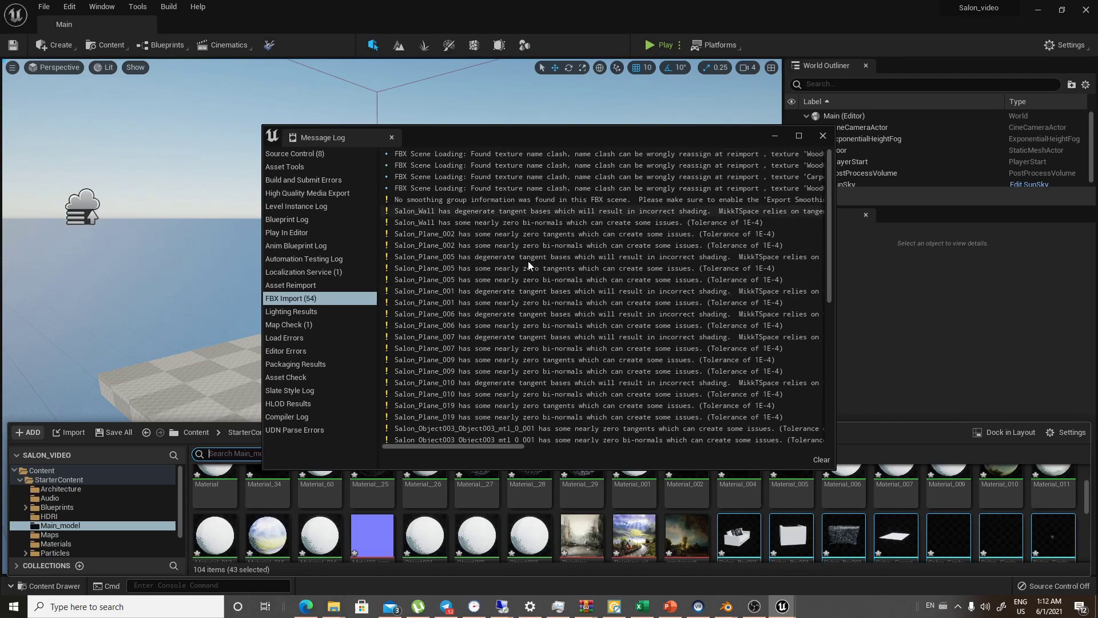
Scroll through the imported Salon meshes, materials and textures in the Main_model folder
{"action": "scroll", "coordinate": [623, 335], "scroll_direction": "down", "scroll_amount": 10}
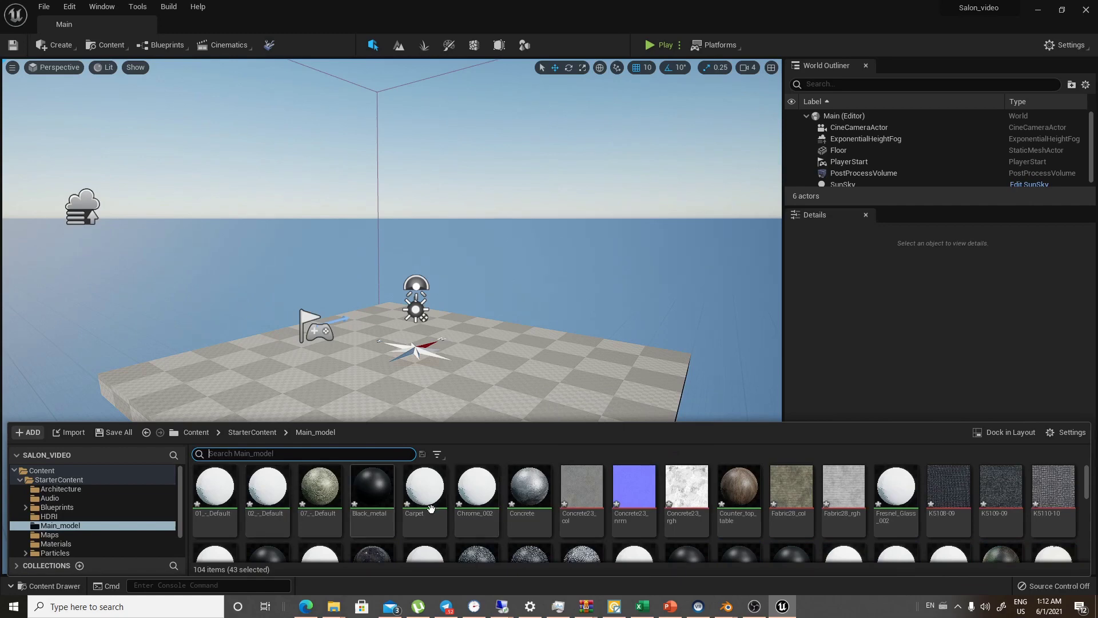
{"action": "scroll", "coordinate": [431, 508], "scroll_direction": "down", "scroll_amount": 10}
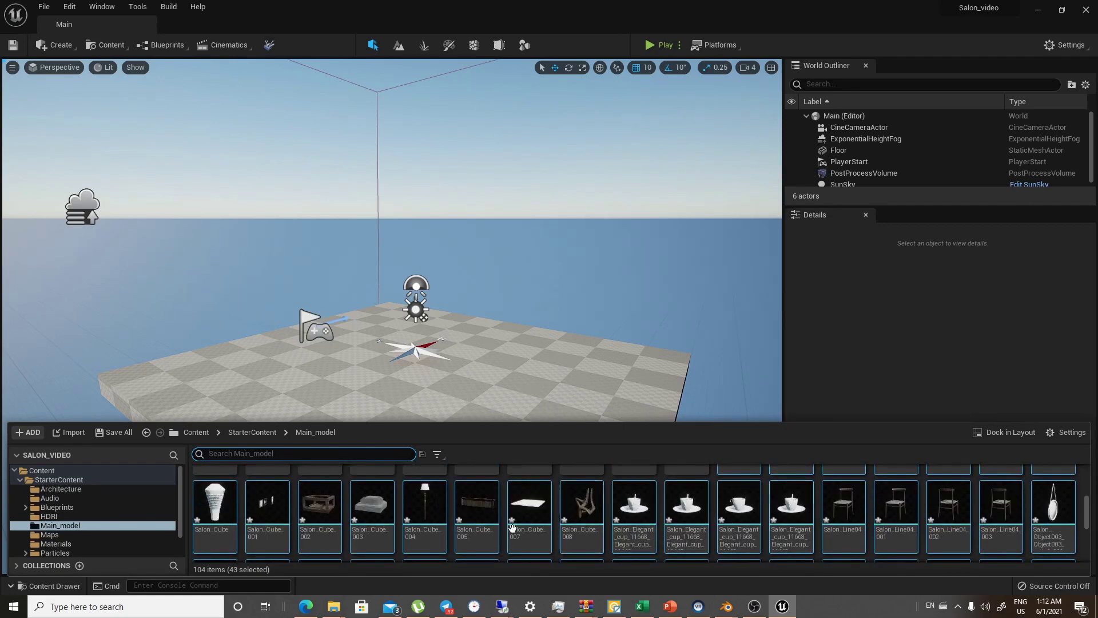
{"action": "scroll", "coordinate": [864, 498], "scroll_direction": "up", "scroll_amount": 2}
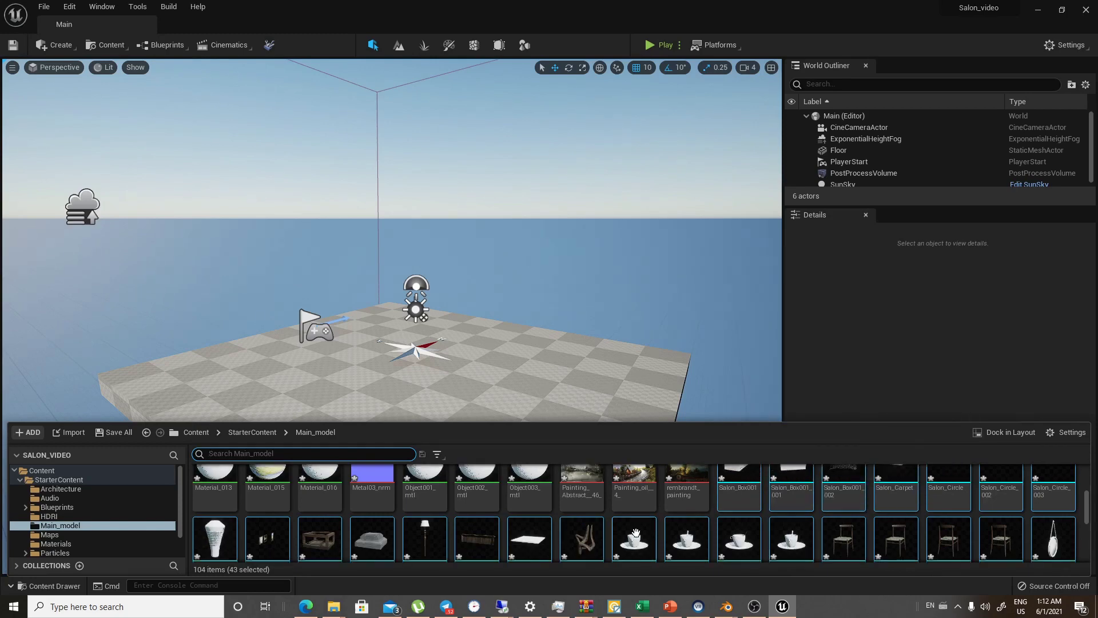
{"action": "scroll", "coordinate": [661, 530], "scroll_direction": "down", "scroll_amount": 5}
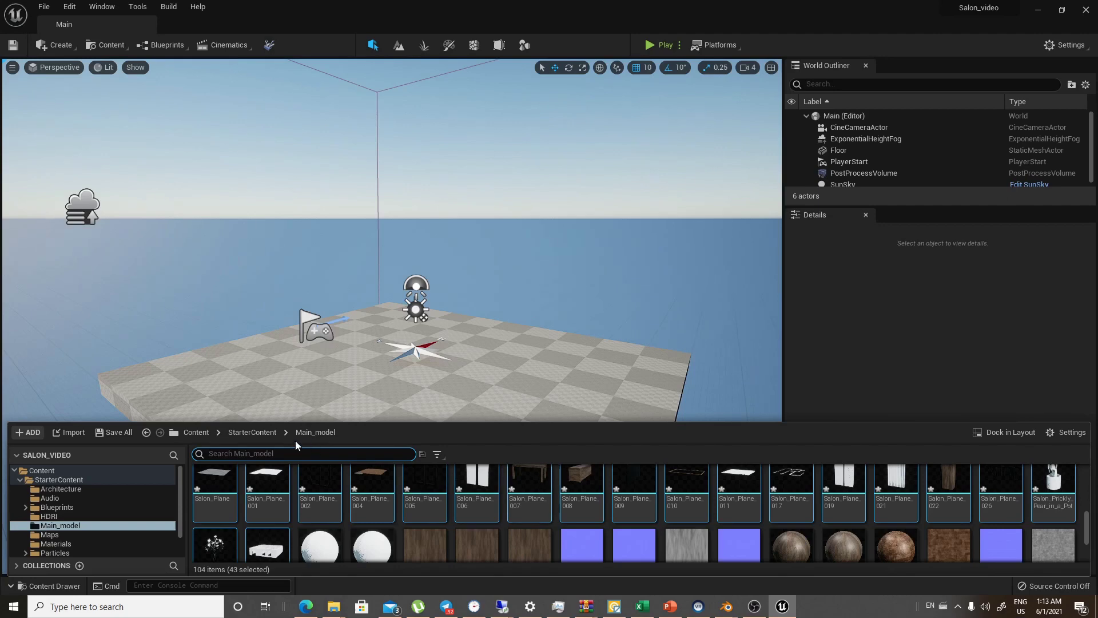
Filter the Content Browser to Static Mesh and drag all 43 Salon meshes into the level
{"action": "left_click", "coordinate": [437, 455]}
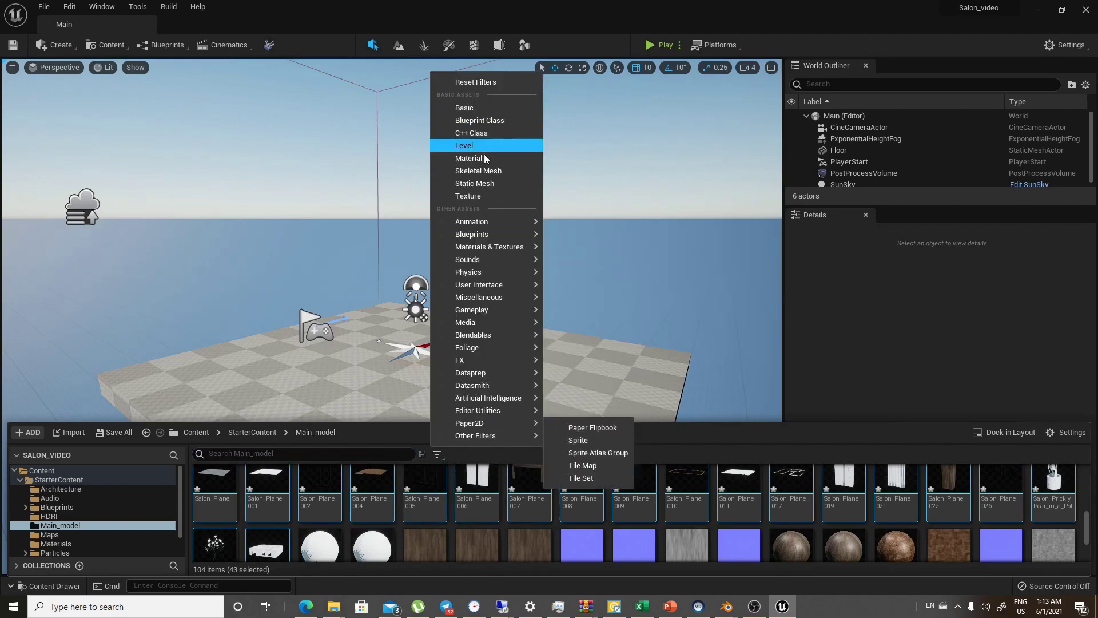
{"action": "left_click", "coordinate": [491, 183]}
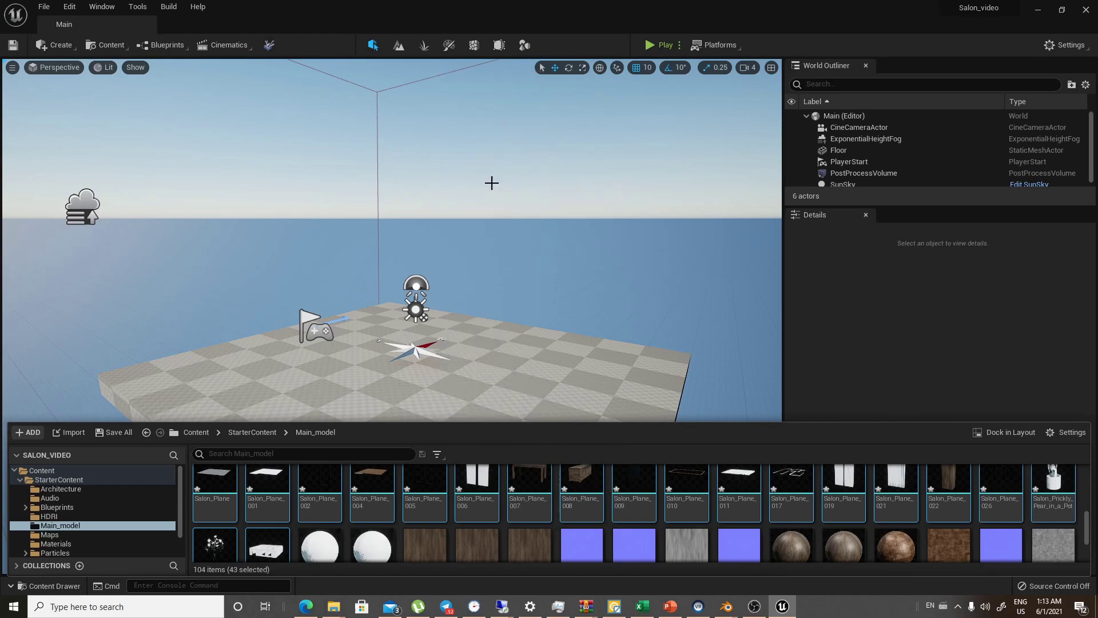
{"action": "scroll", "coordinate": [223, 493], "scroll_direction": "down", "scroll_amount": 3}
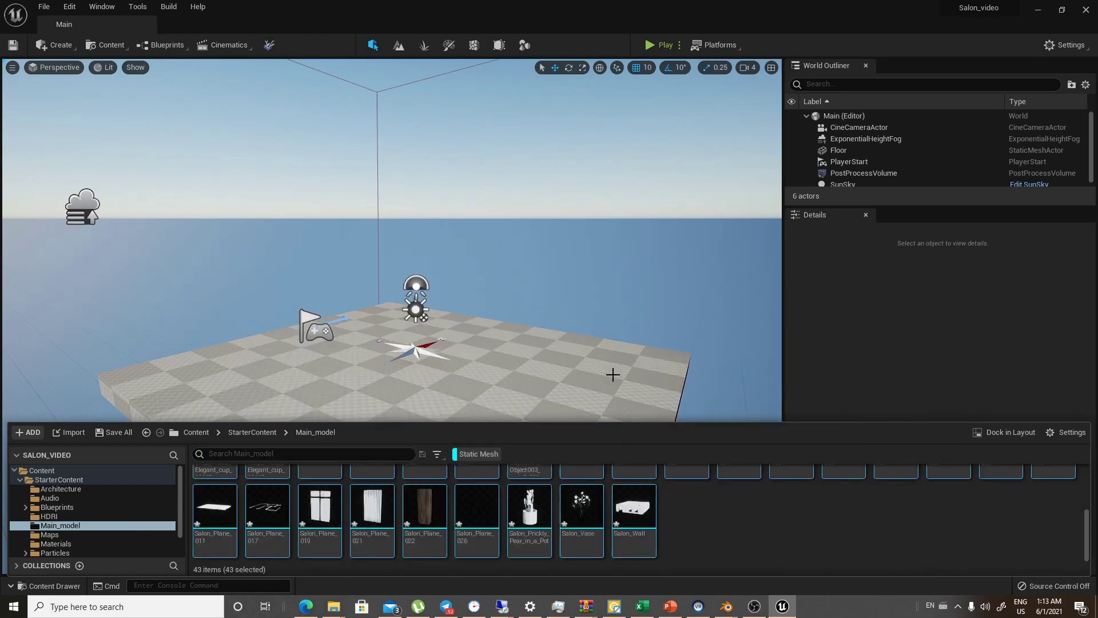
{"action": "left_click_drag", "start_coordinate": [634, 507], "coordinate": [477, 362]}
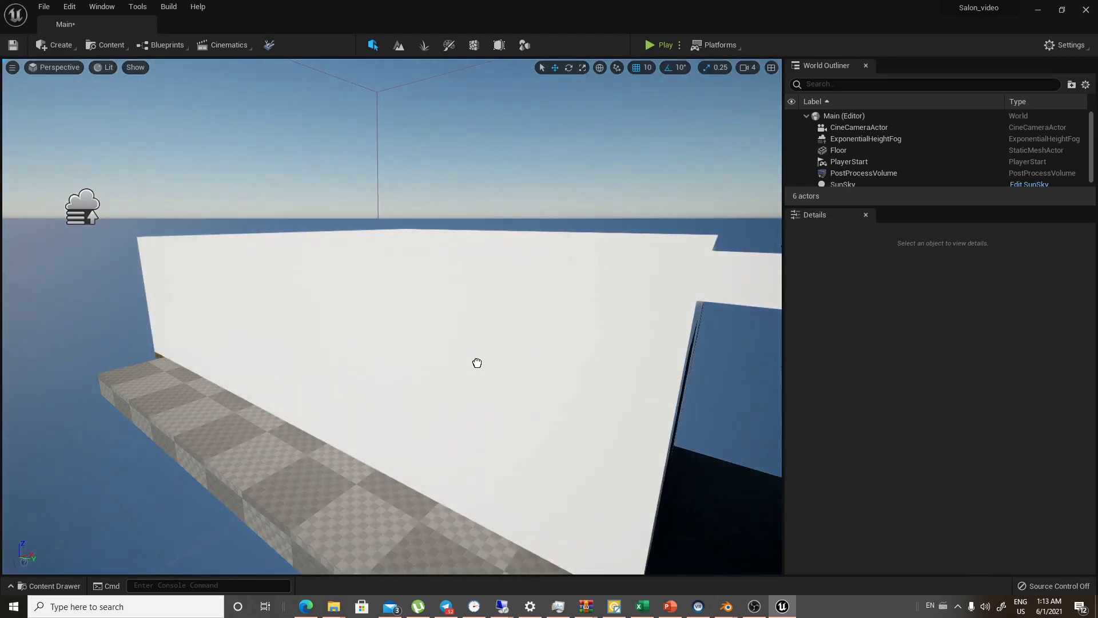
{"action": "left_click_drag", "start_coordinate": [543, 376], "coordinate": [424, 367]}
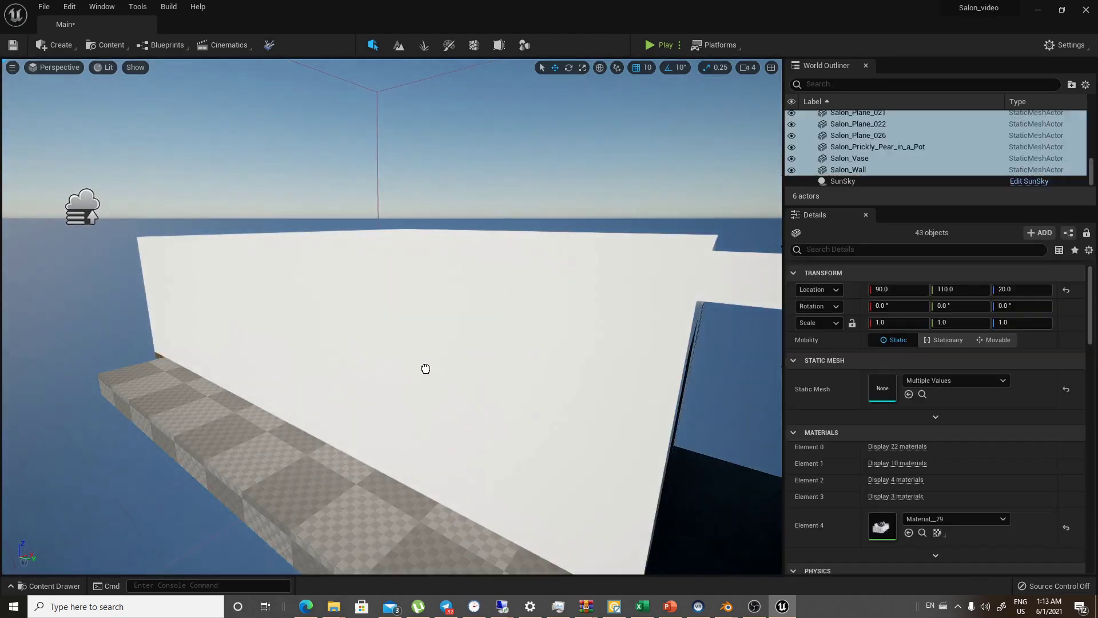
Select the template Floor and delete it from the level
{"action": "right_click", "coordinate": [423, 368]}
{"action": "left_click", "coordinate": [203, 416]}
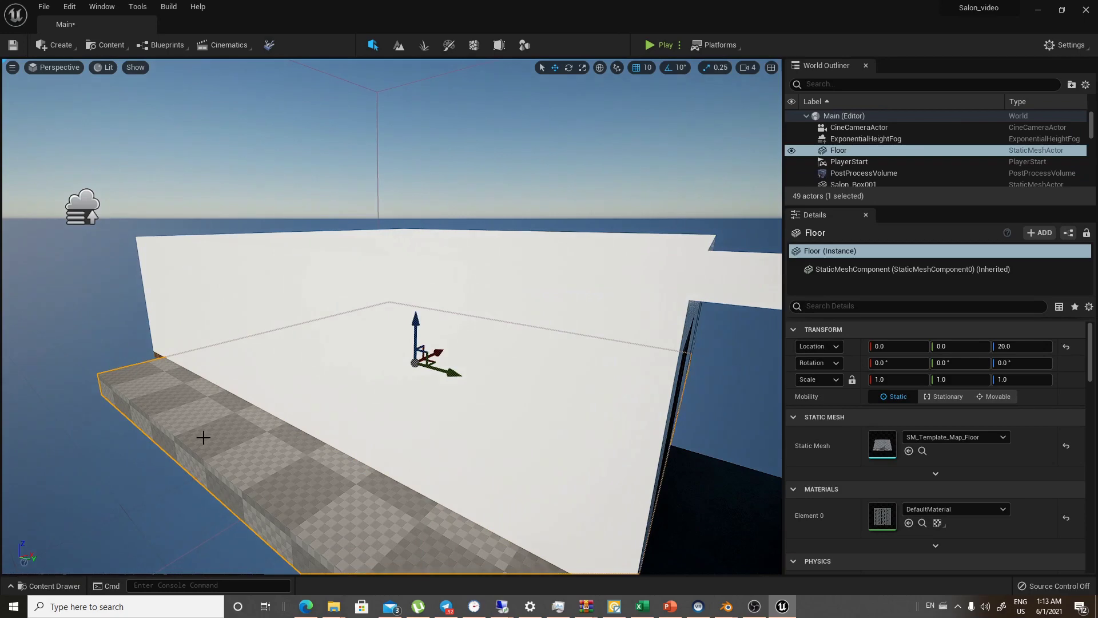
{"action": "key", "text": "Delete"}
{"action": "right_click_drag", "start_coordinate": [357, 367], "coordinate": [400, 397]}
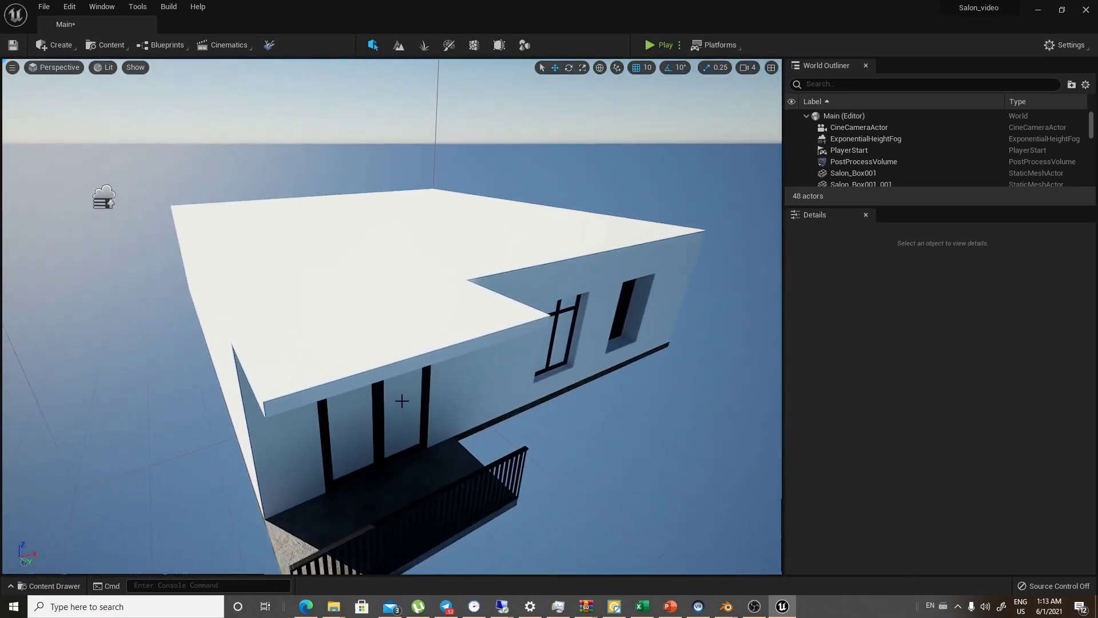
Give door pane Salon_Plane_006 the M_Glass material, then select window pane Salon_Plane_019
{"action": "left_click", "coordinate": [400, 400]}
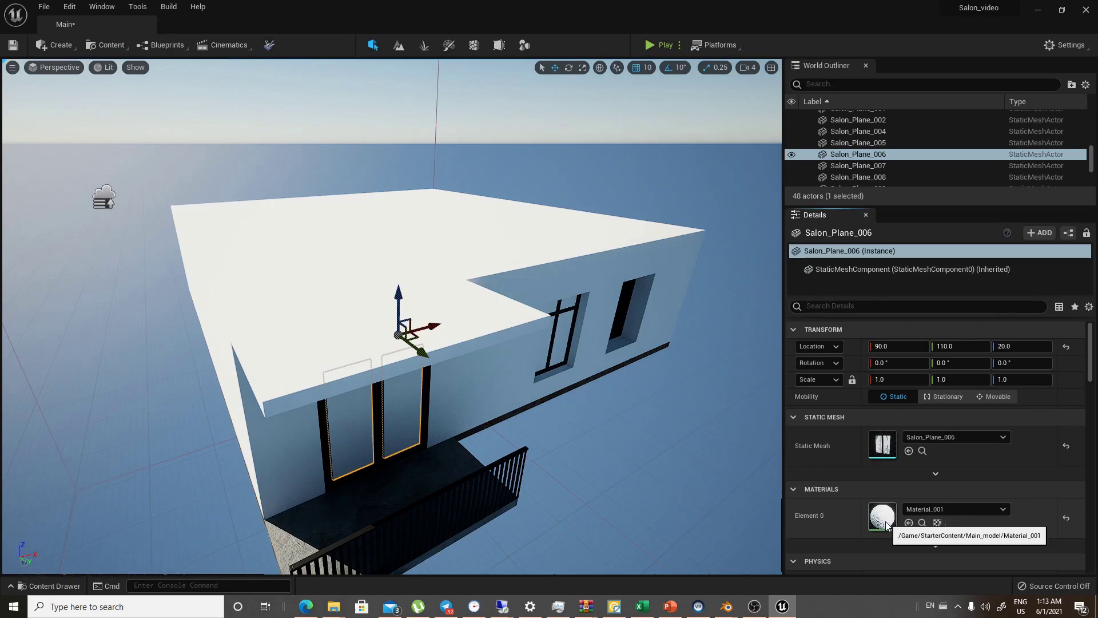
{"action": "left_click", "coordinate": [950, 509]}
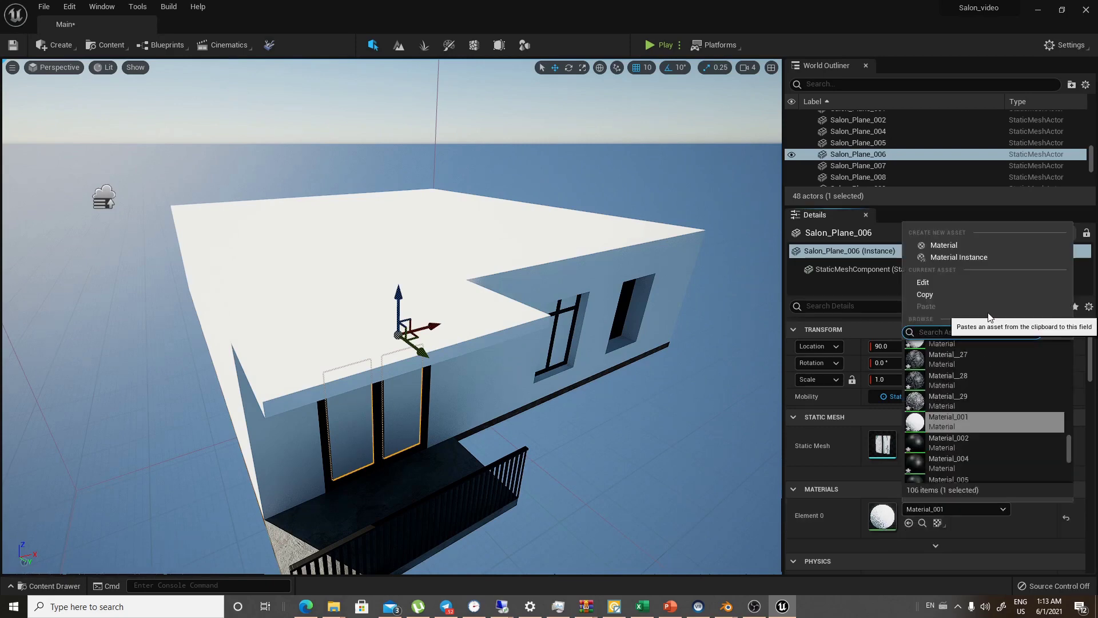
{"action": "type", "text": "glass"}
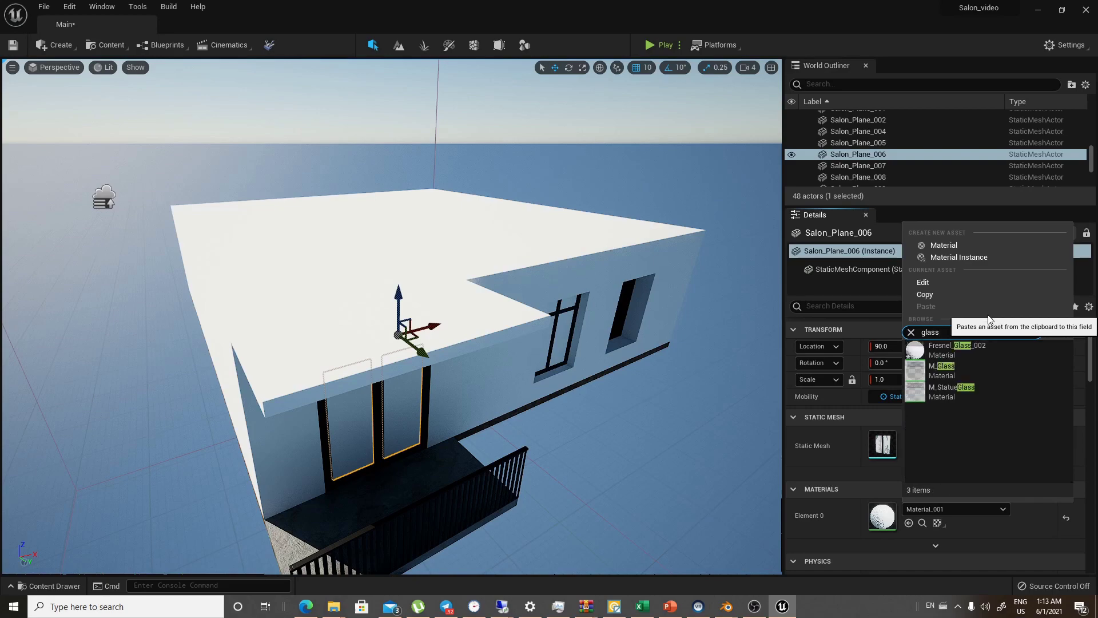
{"action": "left_click", "coordinate": [946, 372]}
{"action": "right_click_drag", "start_coordinate": [493, 331], "coordinate": [452, 269]}
{"action": "left_click", "coordinate": [451, 268]}
{"action": "right_click_drag", "start_coordinate": [518, 366], "coordinate": [380, 334]}
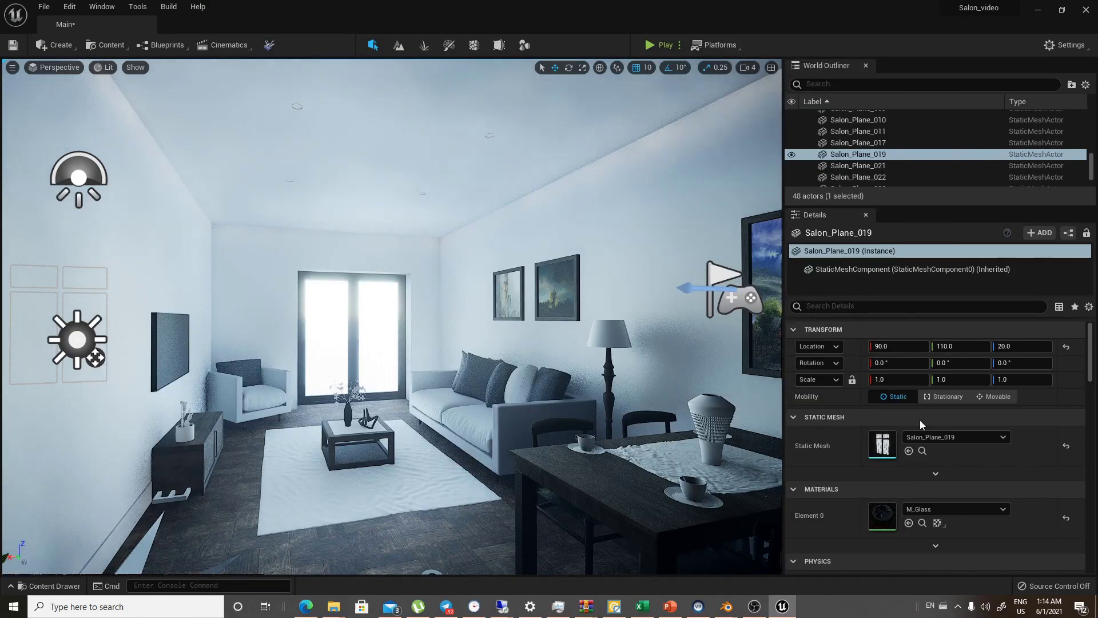
Find the PostProcessVolume via 'post' and set its Exposure Metering Mode to Manual
{"action": "left_click", "coordinate": [878, 85]}
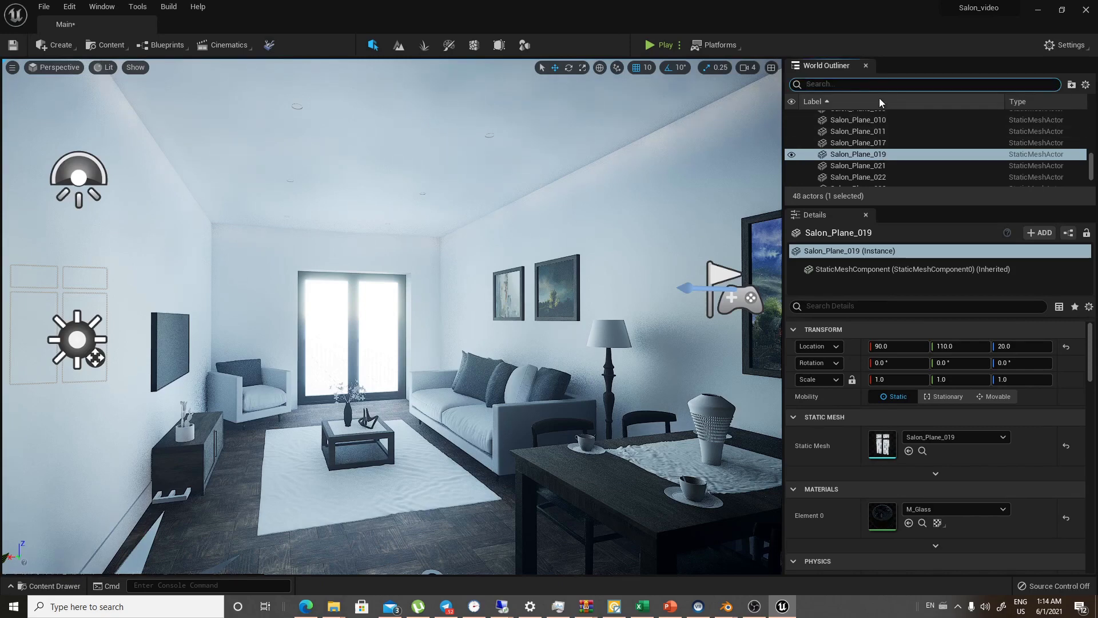
{"action": "type", "text": "post"}
{"action": "left_click", "coordinate": [881, 128]}
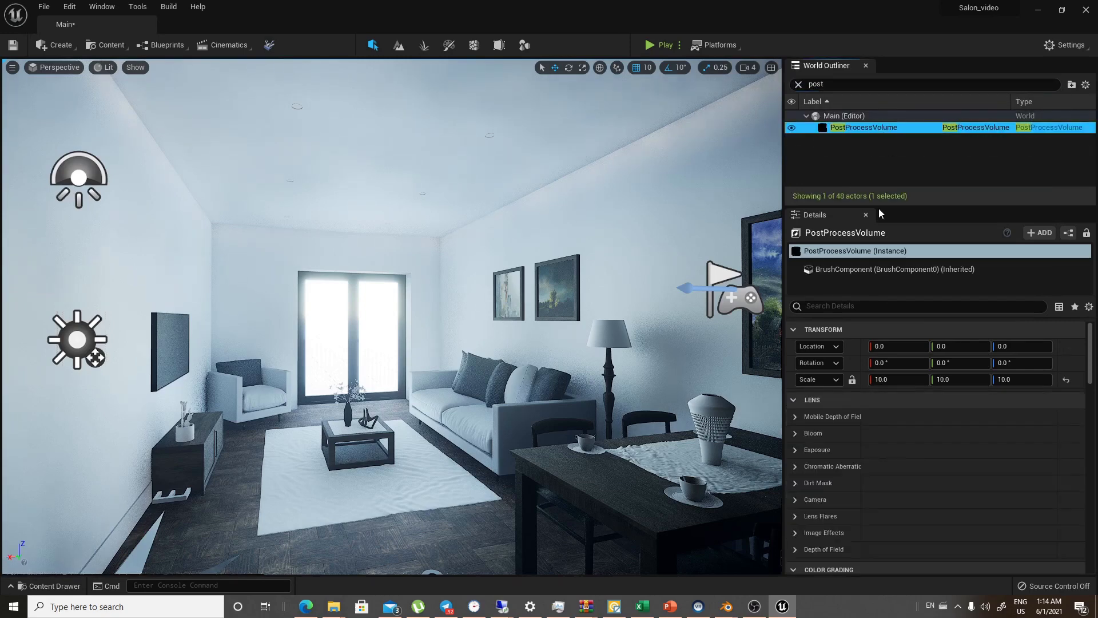
{"action": "left_click", "coordinate": [881, 306]}
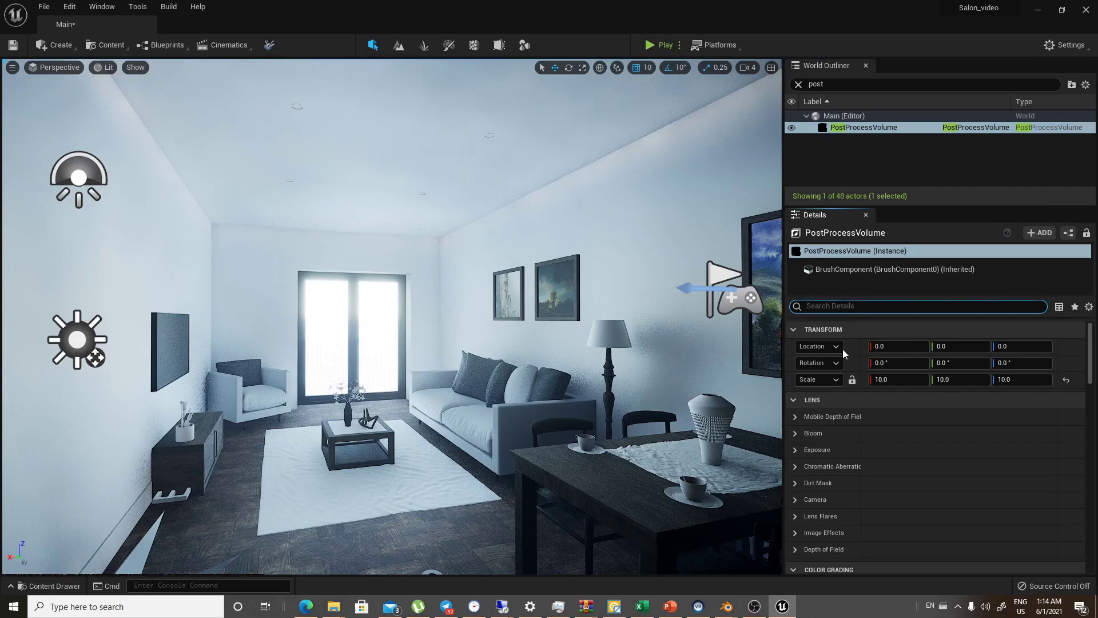
{"action": "left_click", "coordinate": [798, 450]}
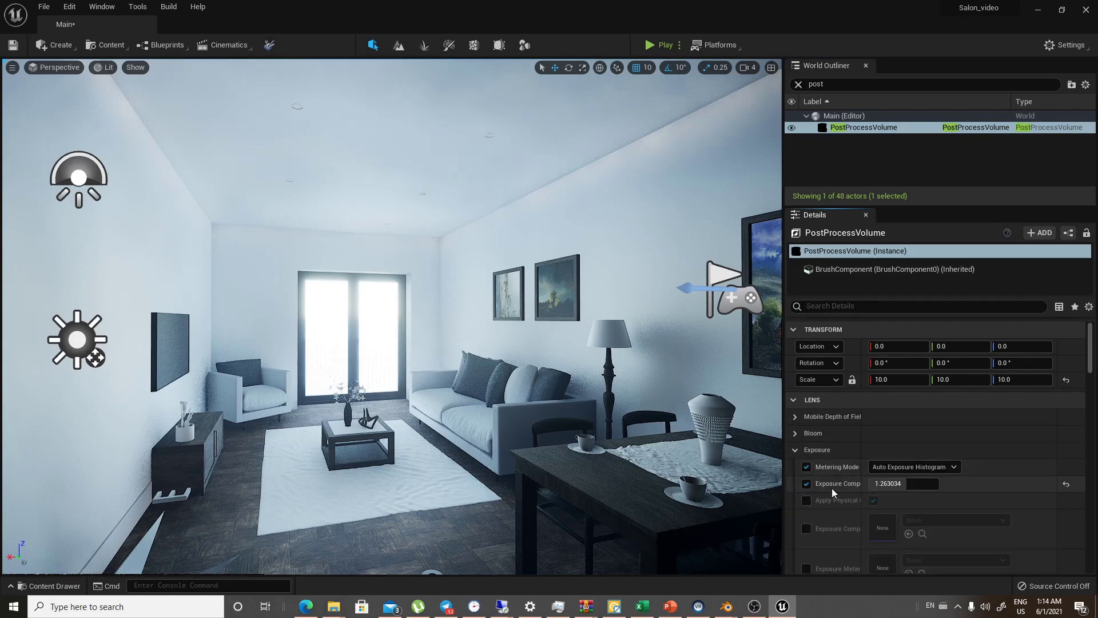
{"action": "left_click", "coordinate": [892, 466]}
{"action": "left_click", "coordinate": [889, 499]}
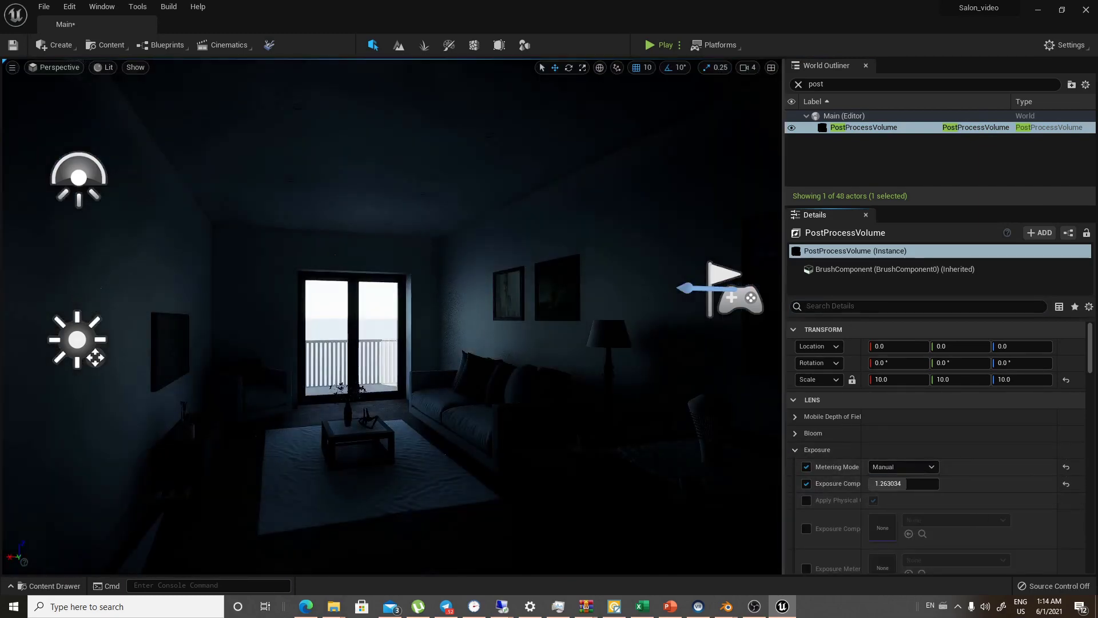
{"action": "right_click_drag", "start_coordinate": [452, 413], "coordinate": [417, 415]}
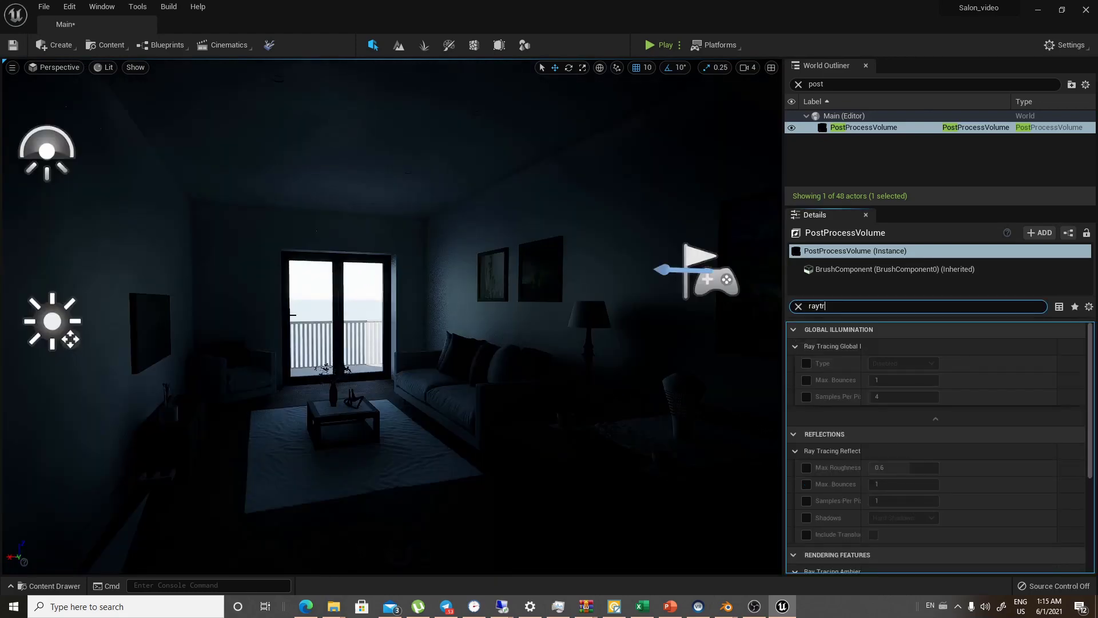
Add a point light from the Lights menu and lift it above the window
{"action": "left_click", "coordinate": [57, 45]}
{"action": "mouse_move", "coordinate": [86, 78]}
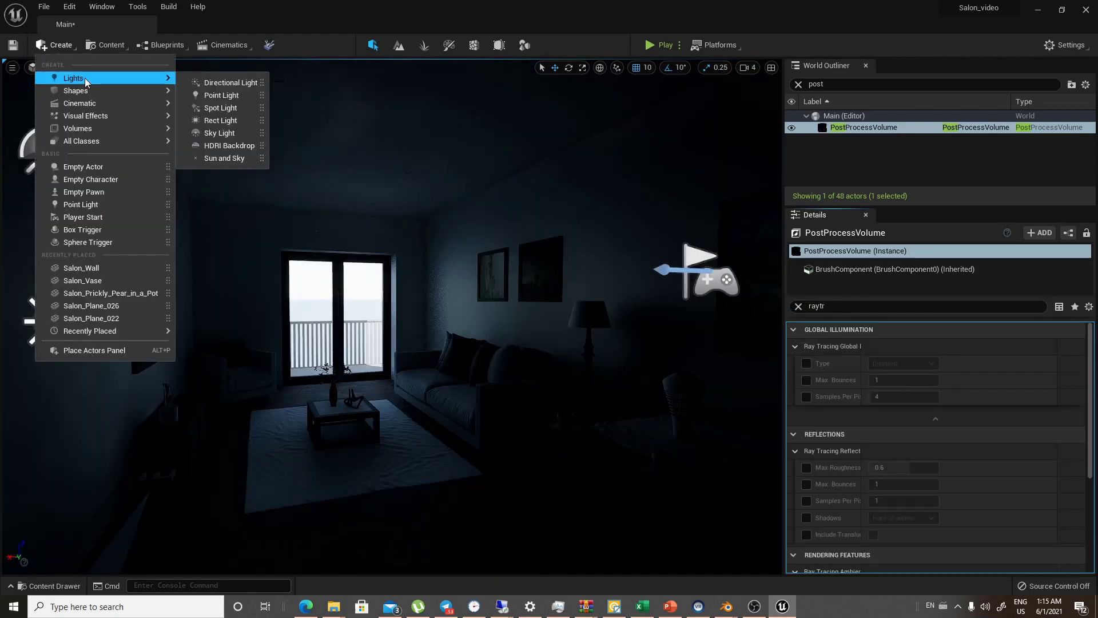
{"action": "left_click", "coordinate": [222, 95]}
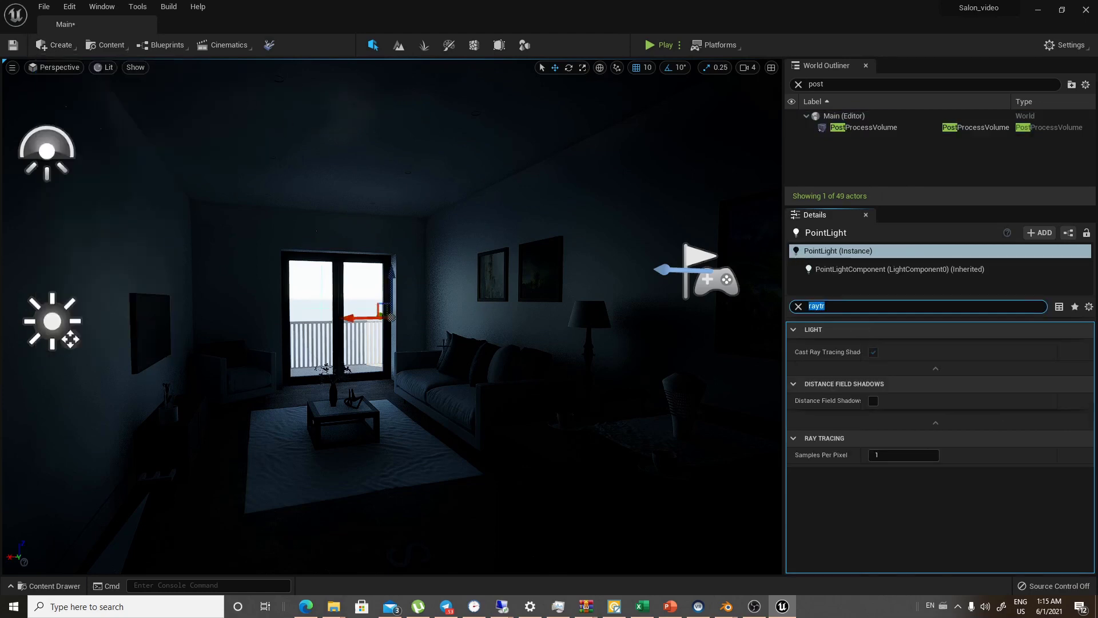
{"action": "left_click_drag", "start_coordinate": [391, 318], "coordinate": [331, 252]}
Enable Distance Field Shadows on the point light
{"action": "left_click", "coordinate": [802, 307]}
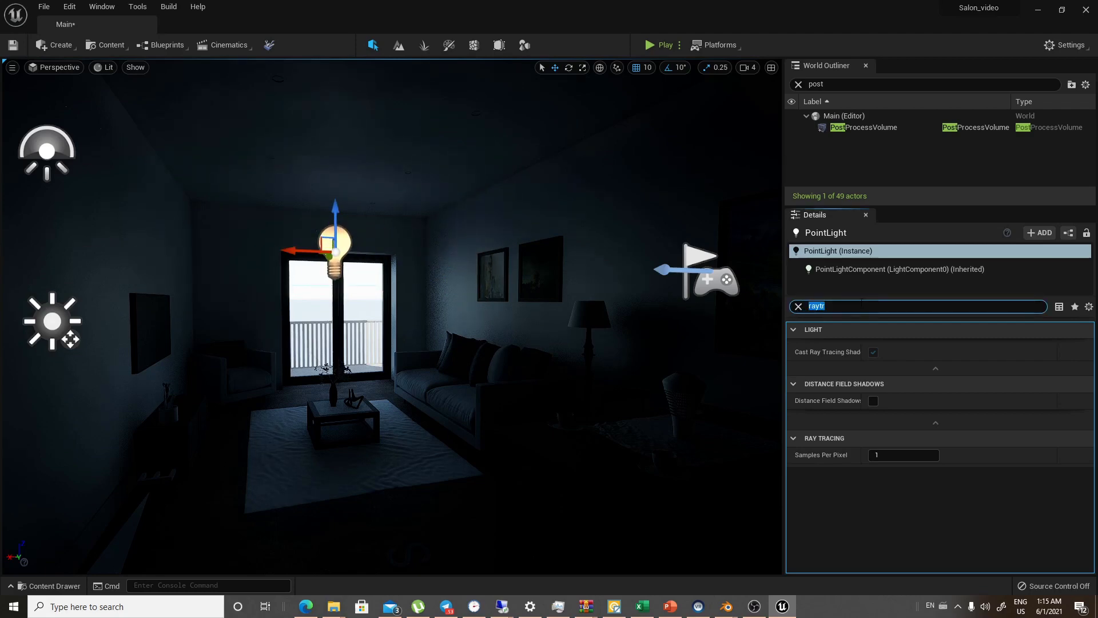
{"action": "left_click", "coordinate": [873, 400]}
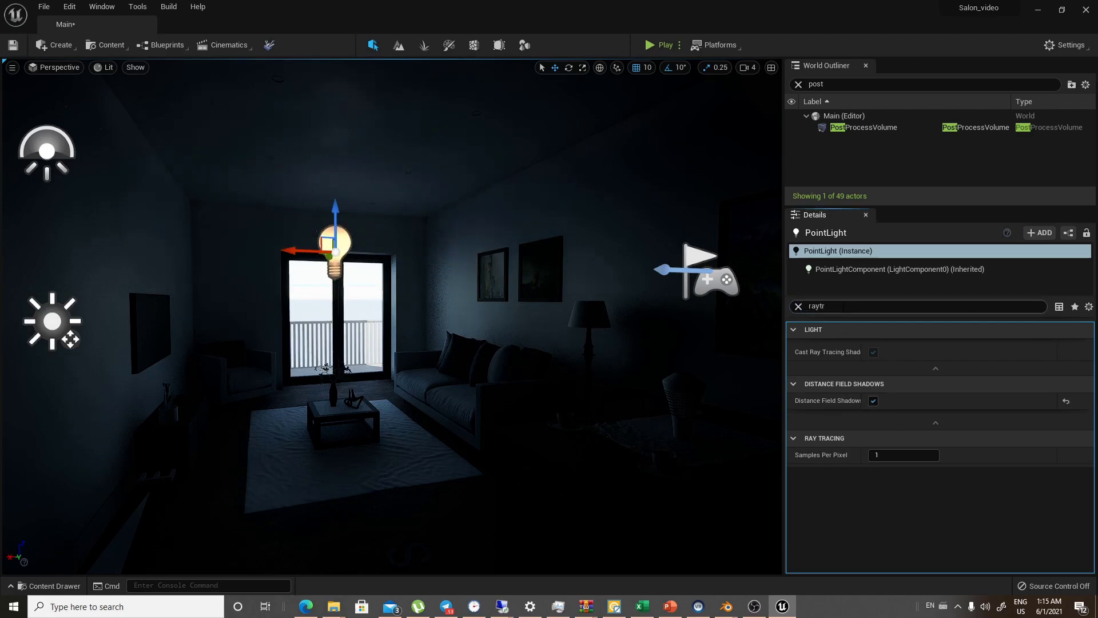
{"action": "key", "text": "BackSpace"}
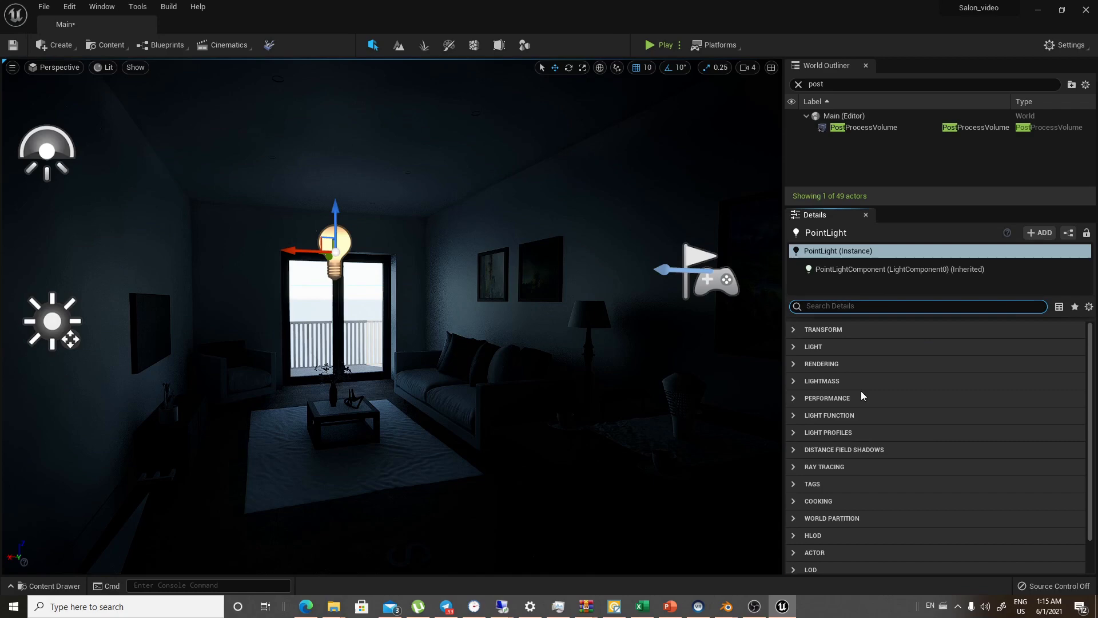
Set the point light's intensity to 1600 cd and move it toward the left wall
{"action": "left_click", "coordinate": [813, 348]}
{"action": "left_click_drag", "start_coordinate": [902, 363], "coordinate": [921, 364]}
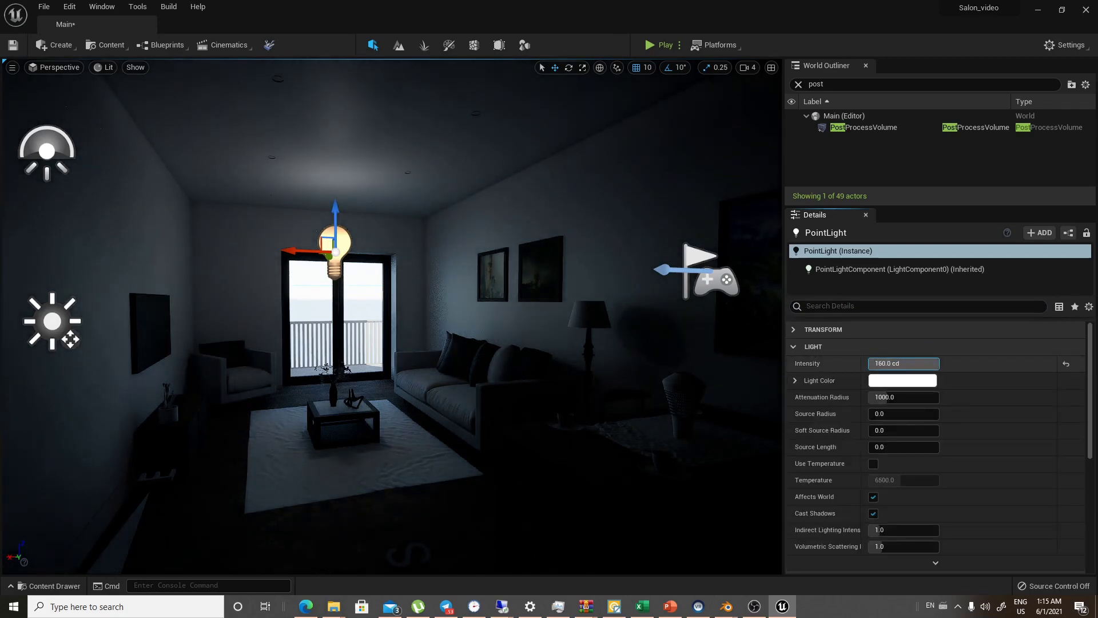
{"action": "left_click", "coordinate": [904, 363]}
{"action": "type", "text": "160"}
{"action": "key", "text": "Return"}
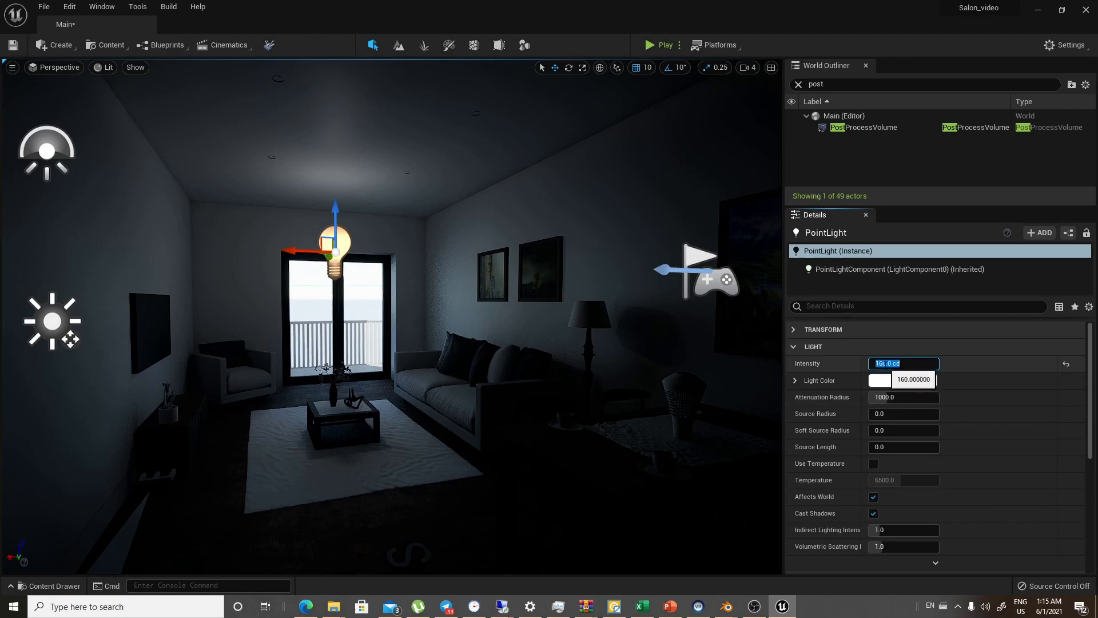
{"action": "type", "text": "1600"}
{"action": "key", "text": "Return"}
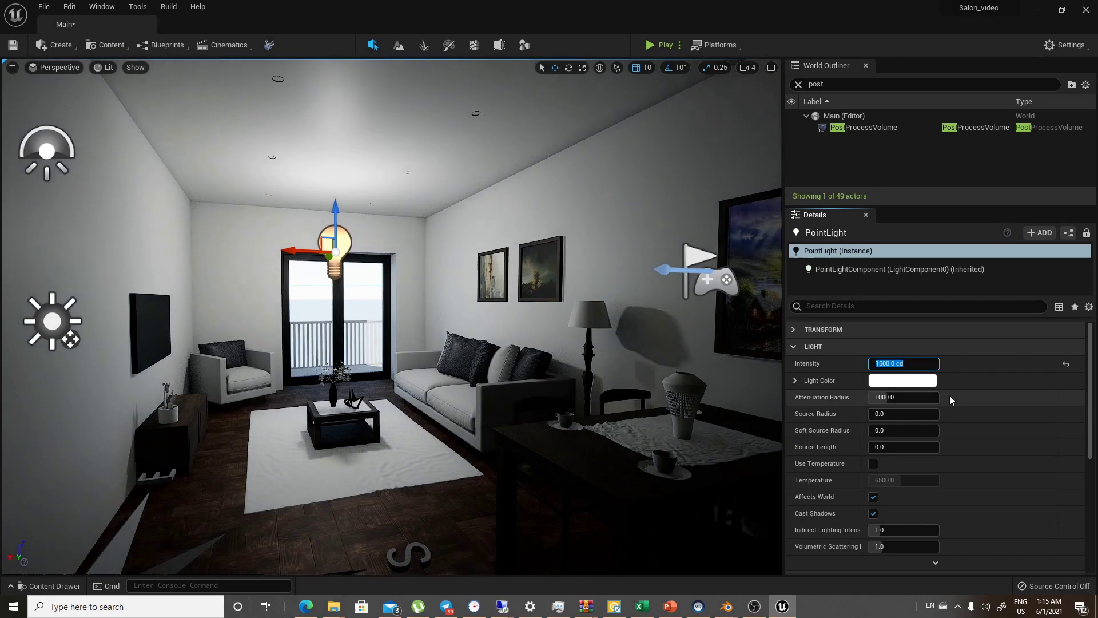
{"action": "left_click_drag", "start_coordinate": [312, 251], "coordinate": [158, 261]}
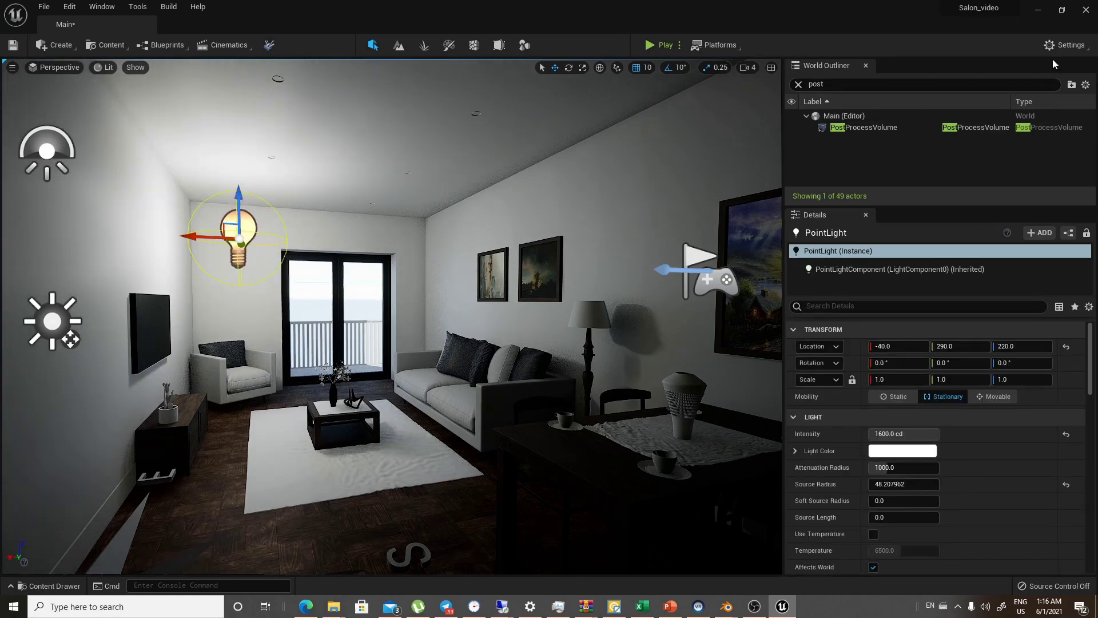
In Project Settings, search 'lumen' and toggle hardware ray tracing on, then back off
{"action": "left_click", "coordinate": [1064, 45]}
{"action": "left_click", "coordinate": [1006, 91]}
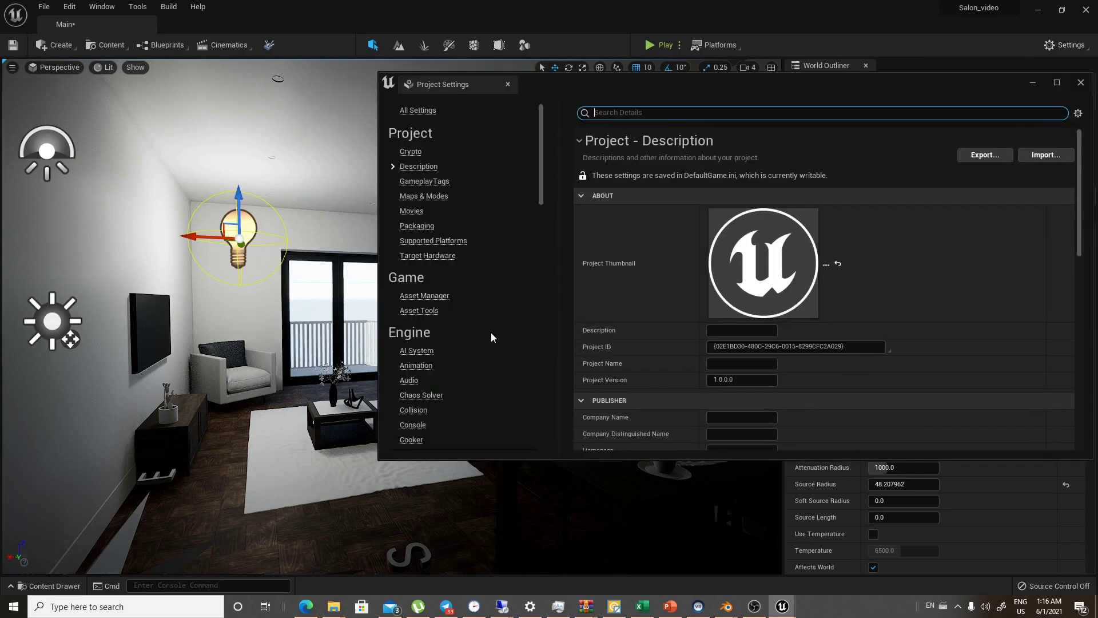
{"action": "type", "text": "lumen"}
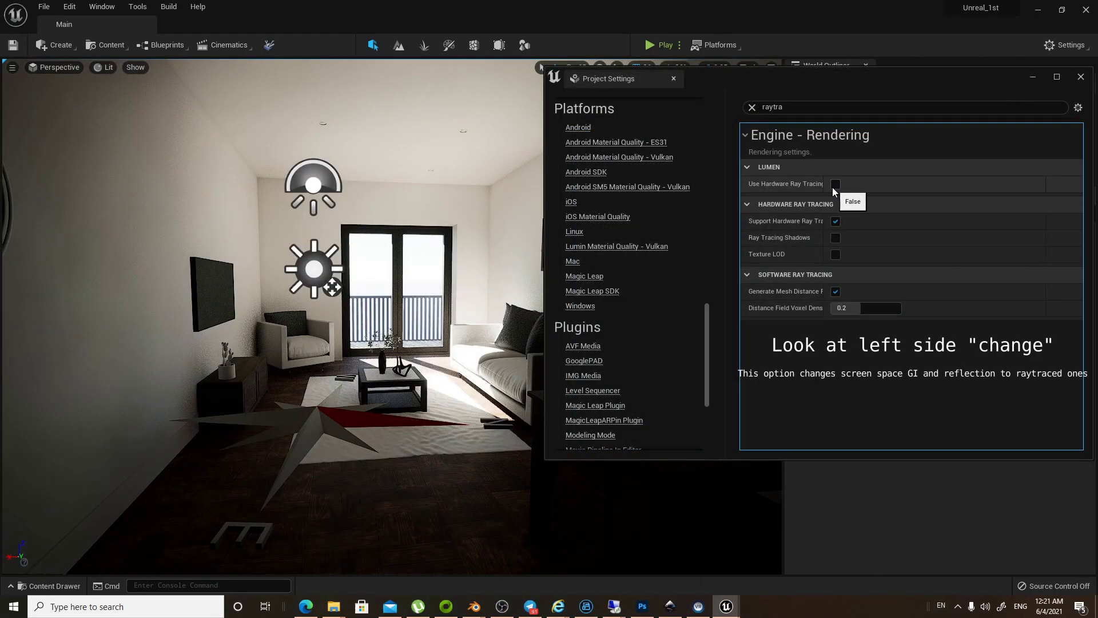
{"action": "left_click", "coordinate": [835, 184]}
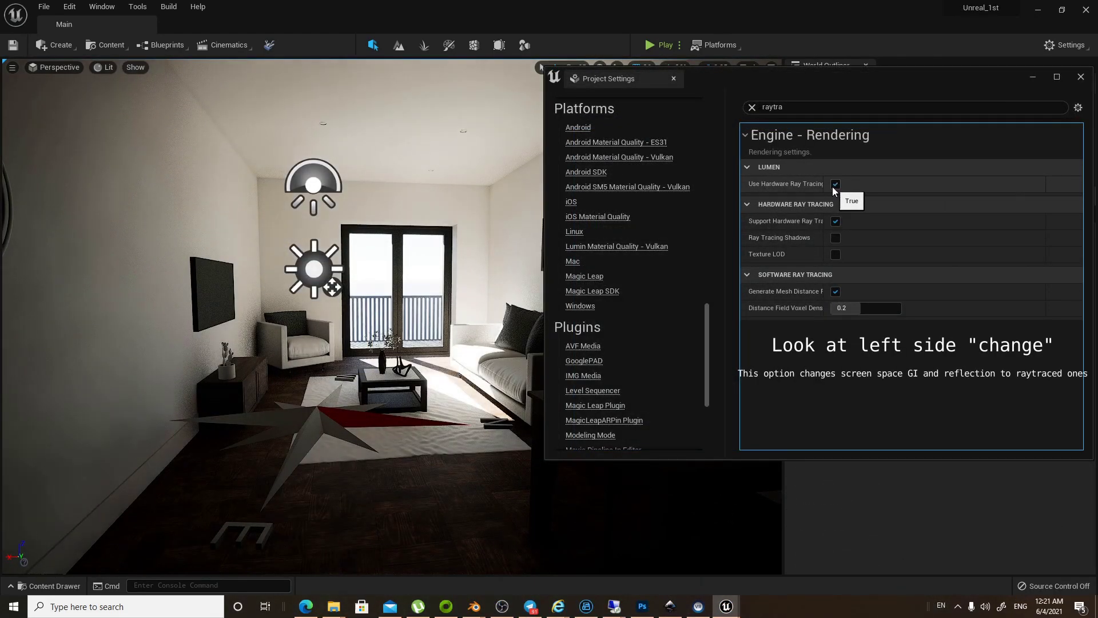
{"action": "left_click", "coordinate": [834, 185]}
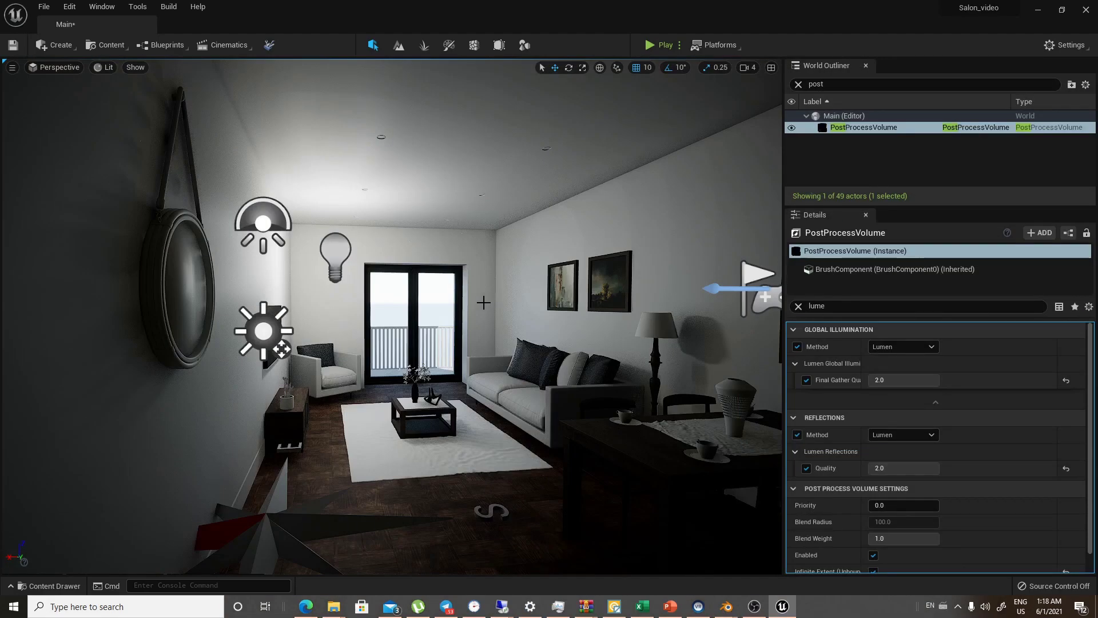
{"action": "left_click", "coordinate": [105, 68]}
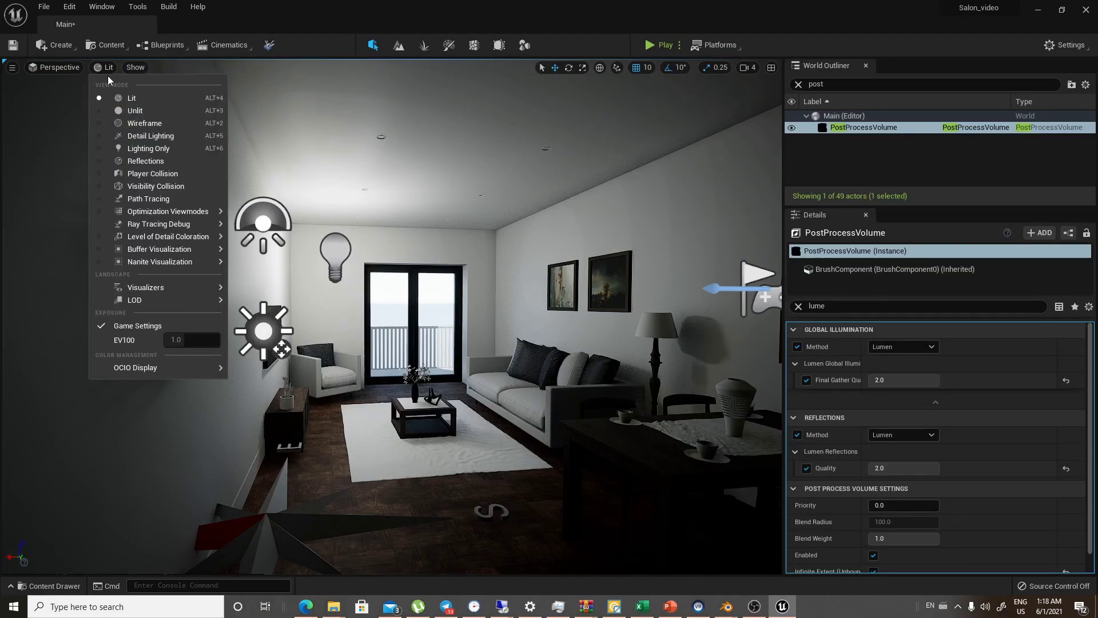
{"action": "left_click", "coordinate": [170, 200]}
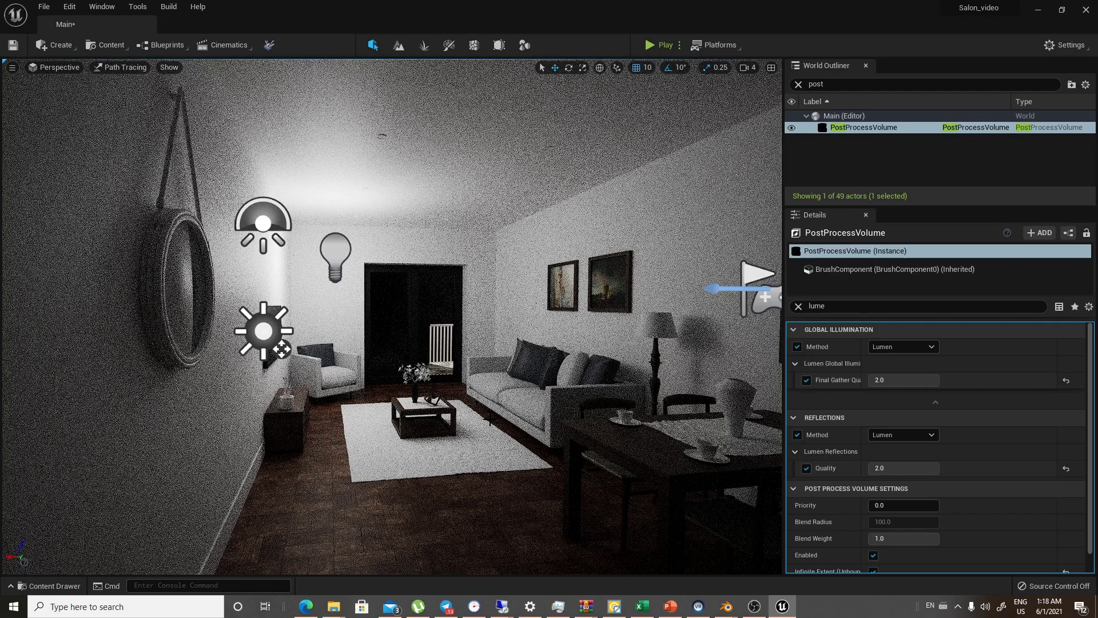
{"action": "left_click", "coordinate": [121, 67]}
{"action": "left_click", "coordinate": [132, 91]}
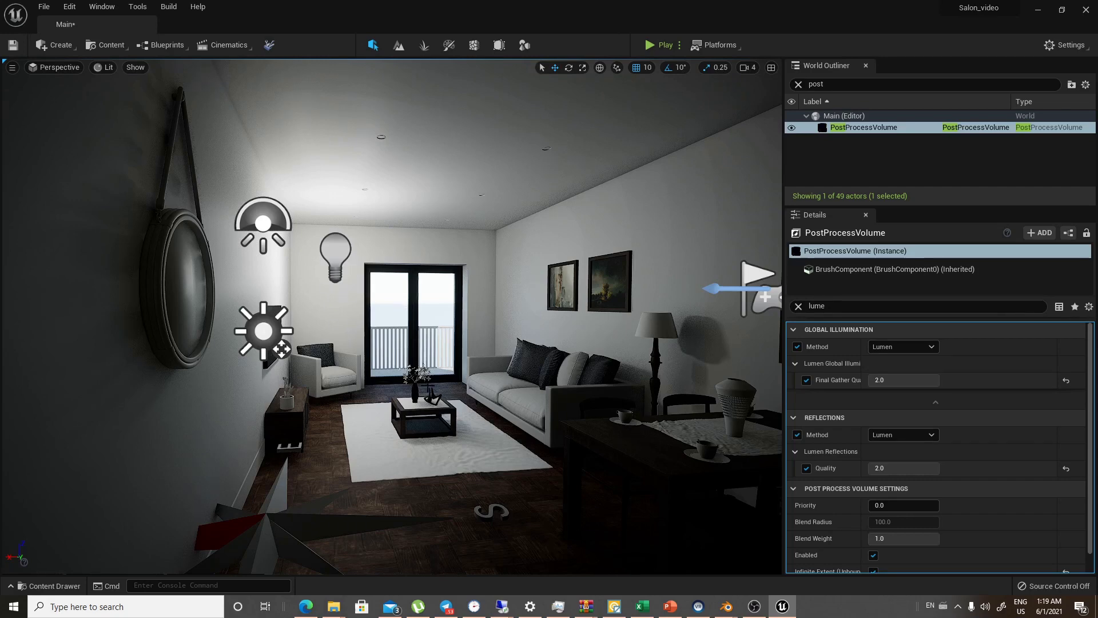
{"action": "left_click", "coordinate": [332, 250]}
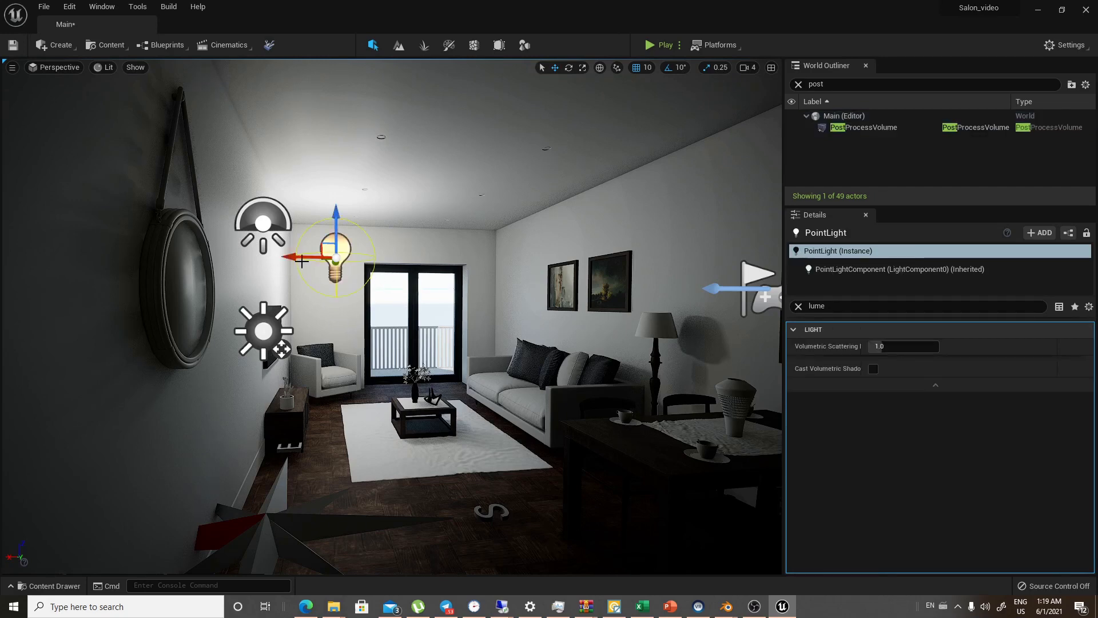
{"action": "mouse_move", "coordinate": [306, 258]}
{"action": "left_mouse_down"}
{"action": "mouse_move", "coordinate": [462, 252]}
{"action": "mouse_move", "coordinate": [279, 252]}
{"action": "mouse_move", "coordinate": [315, 251]}
{"action": "left_mouse_up"}
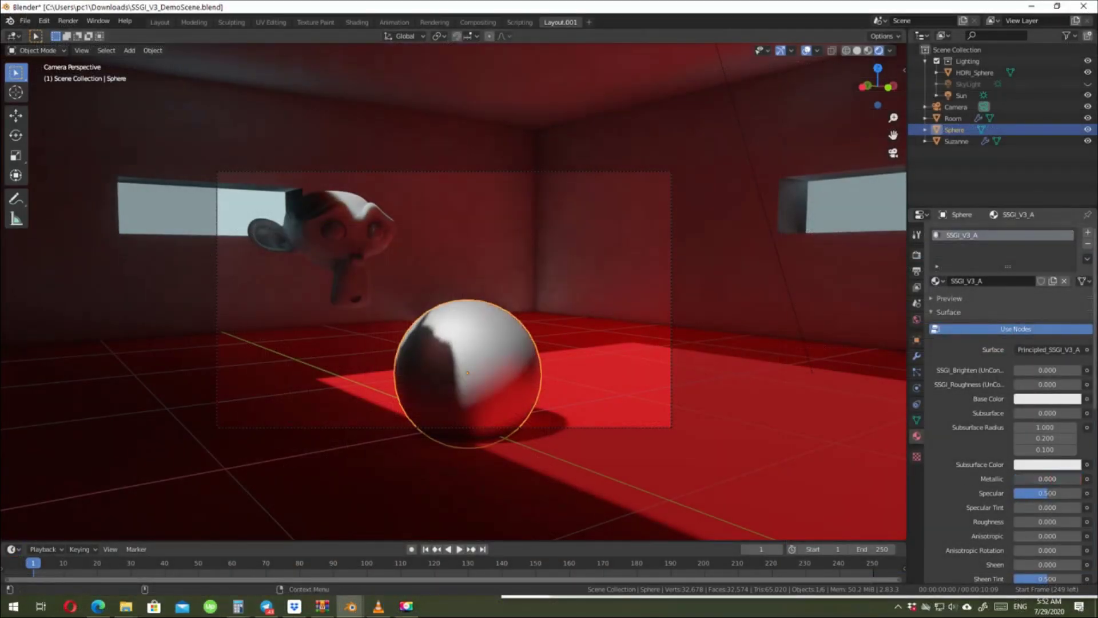
{"action": "key", "text": "ctrl+z"}
{"action": "scroll", "coordinate": [443, 280], "scroll_direction": "down", "scroll_amount": 3}
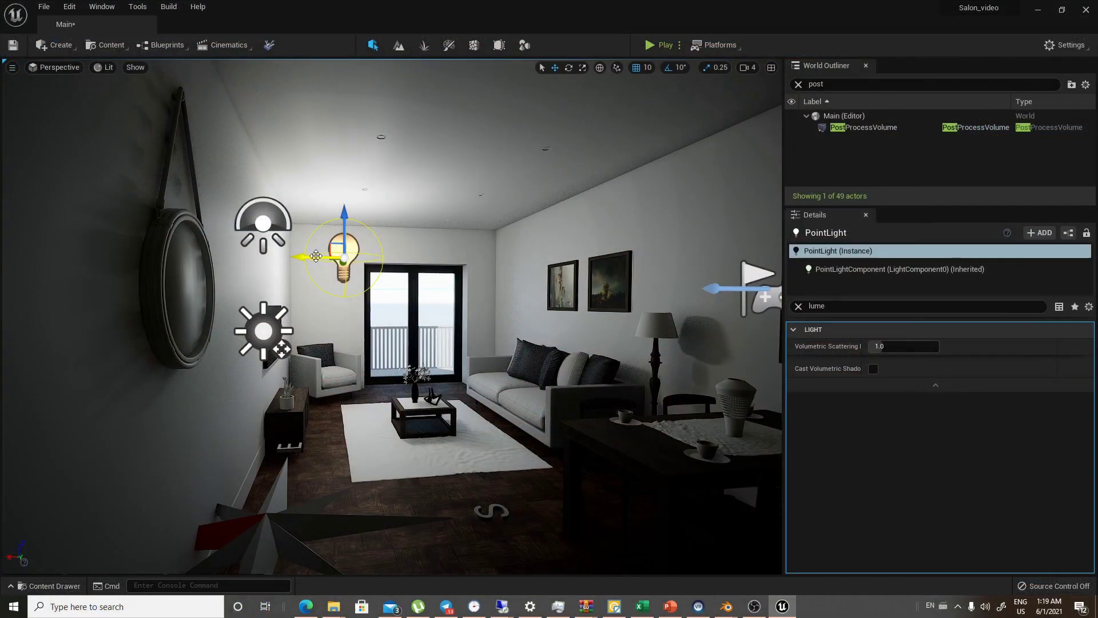
Slide the point light right toward the window centre and enable Cast Volumetric Shadow
{"action": "left_click_drag", "start_coordinate": [316, 256], "coordinate": [419, 256]}
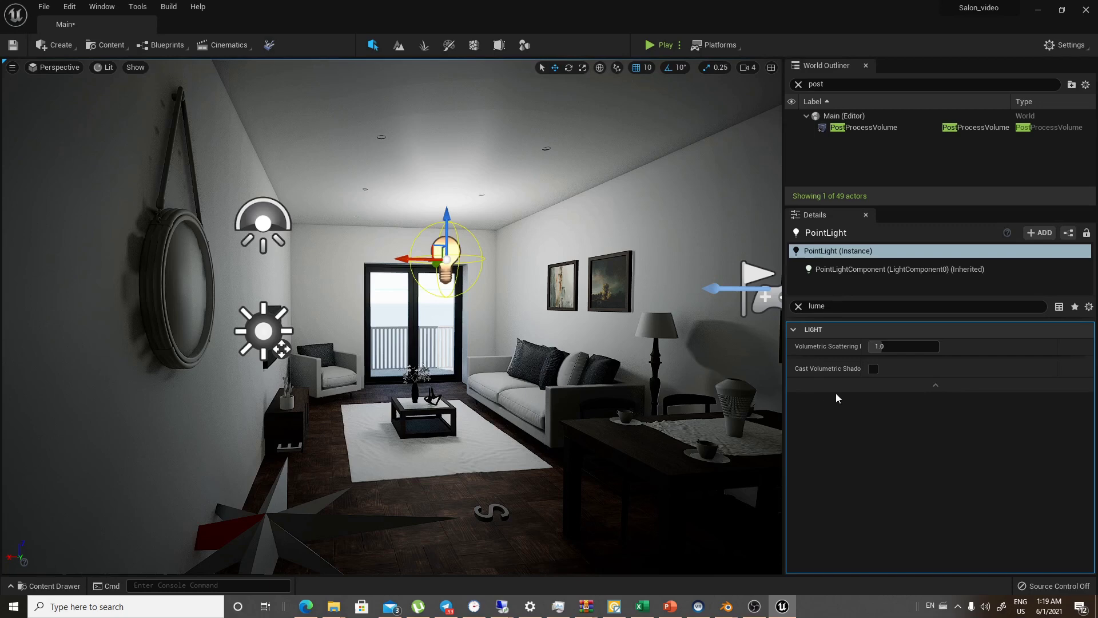
{"action": "left_click", "coordinate": [873, 369]}
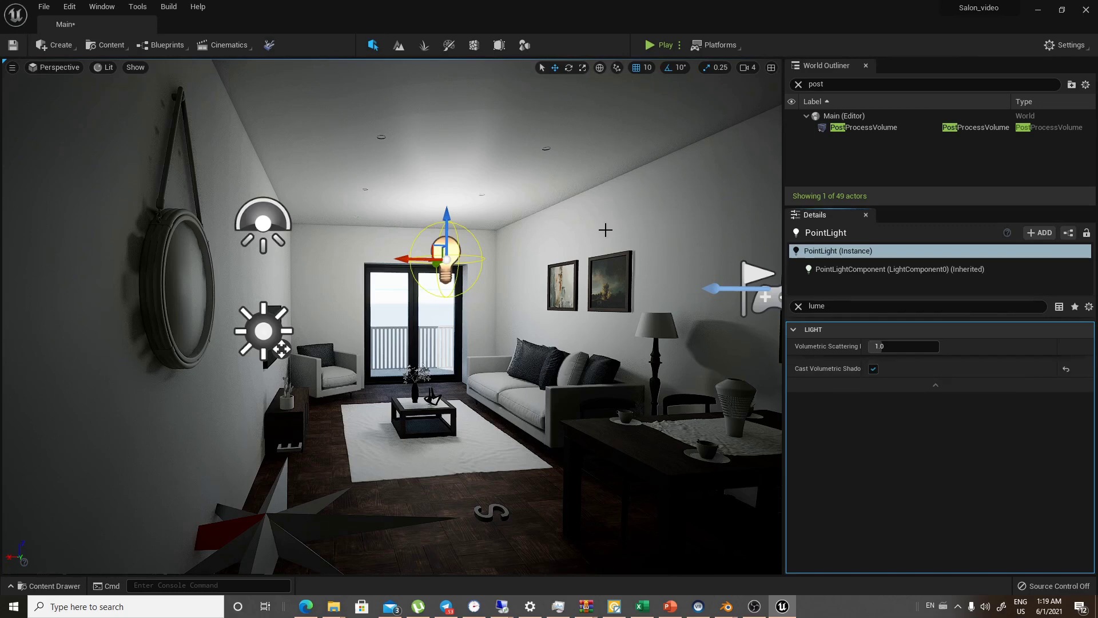